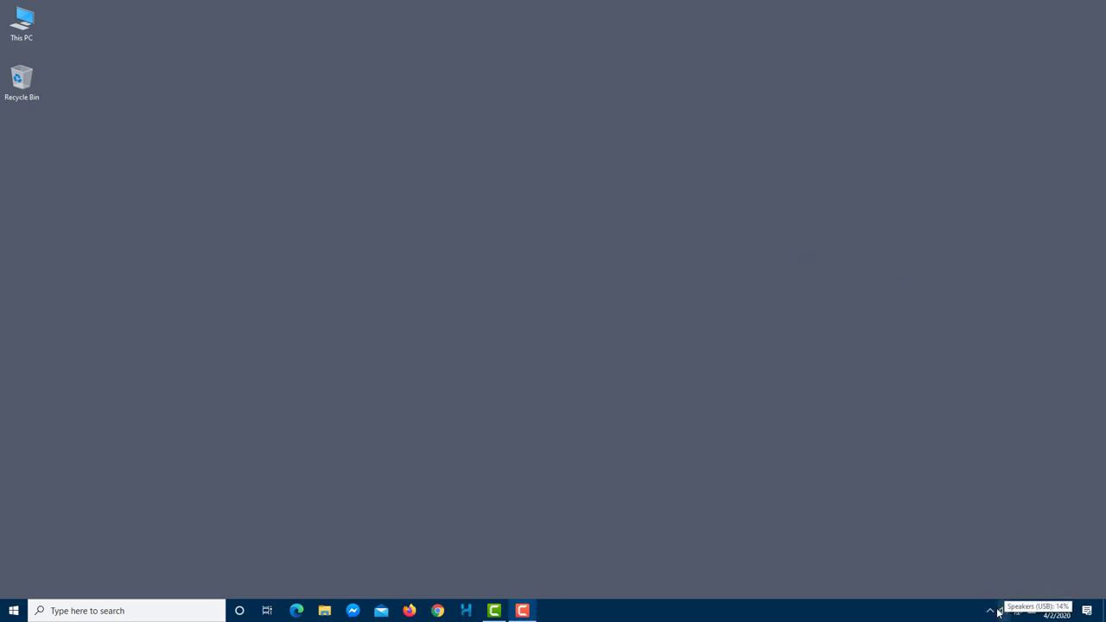
Find the Sound settings page by searching 'sound', review master volume at 14, then close Settings
click(13, 610)
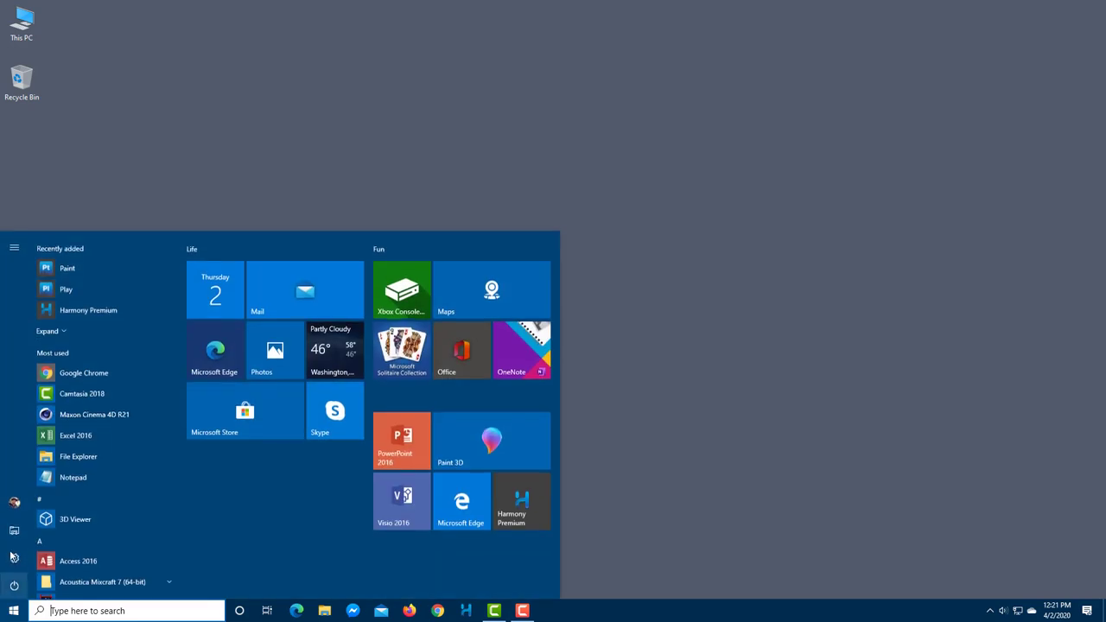
click(13, 559)
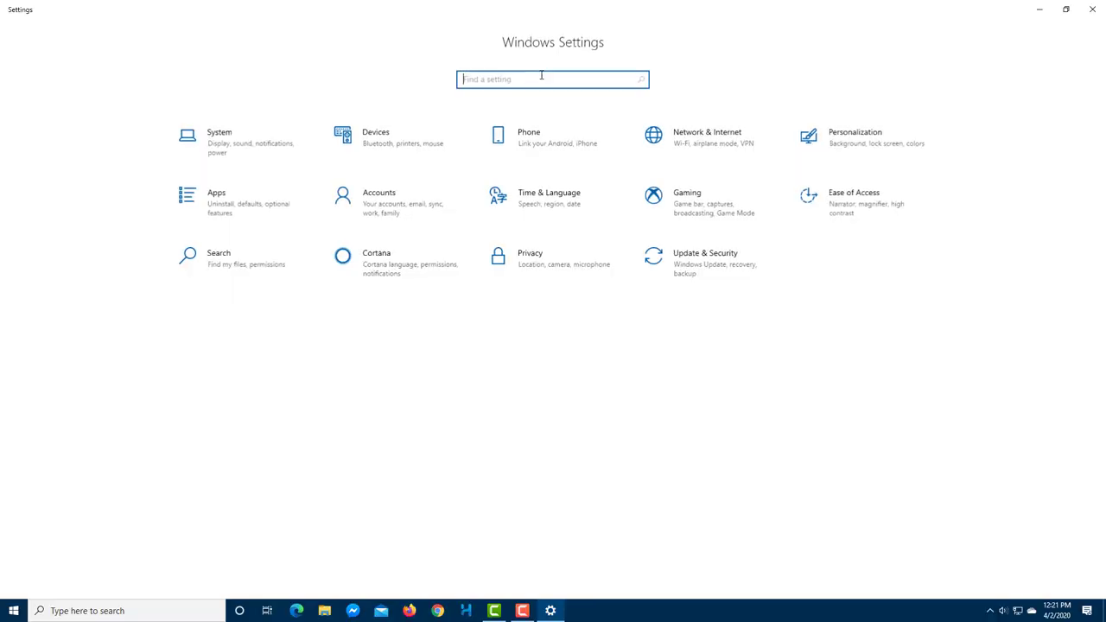
text(sound)
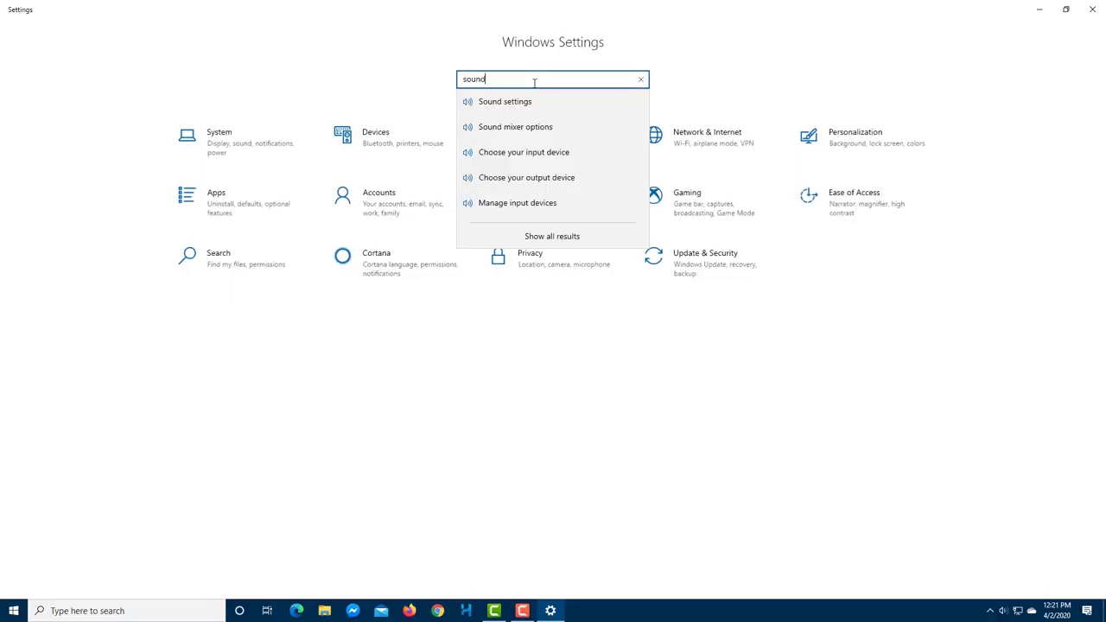
click(550, 115)
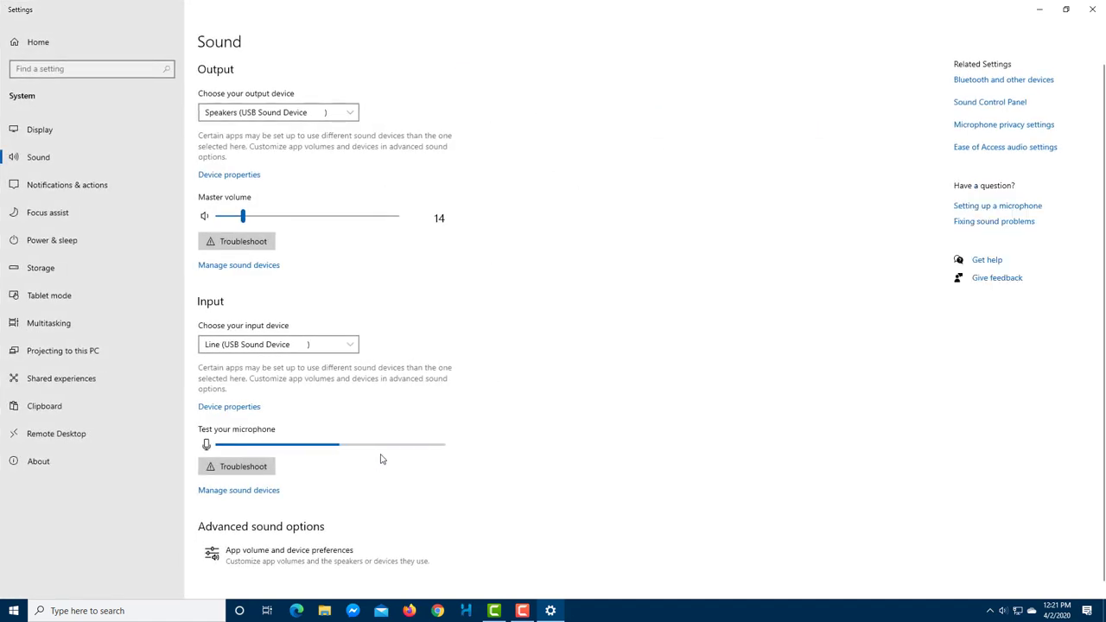
click(1092, 9)
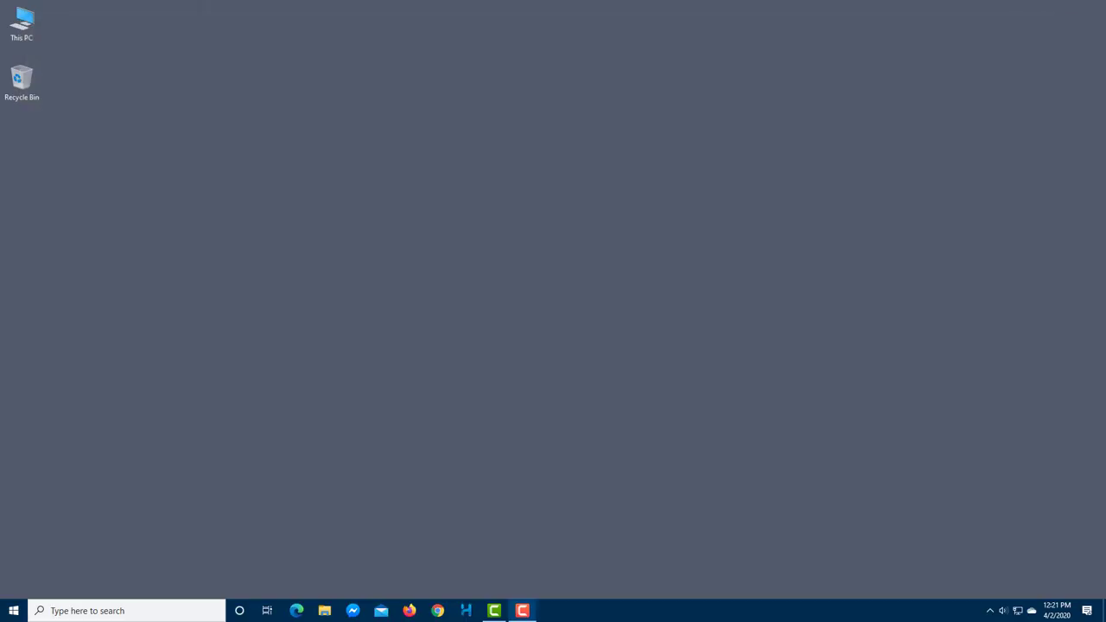
Lower the speaker volume from 14 to 11 with the tray volume slider
right_click(1001, 610)
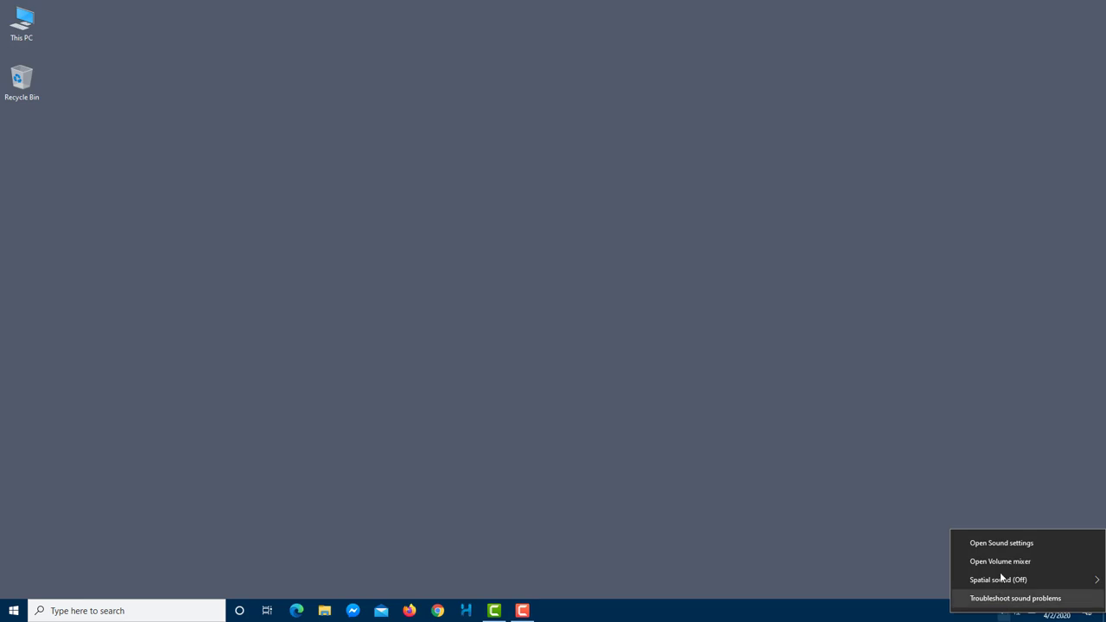
click(874, 482)
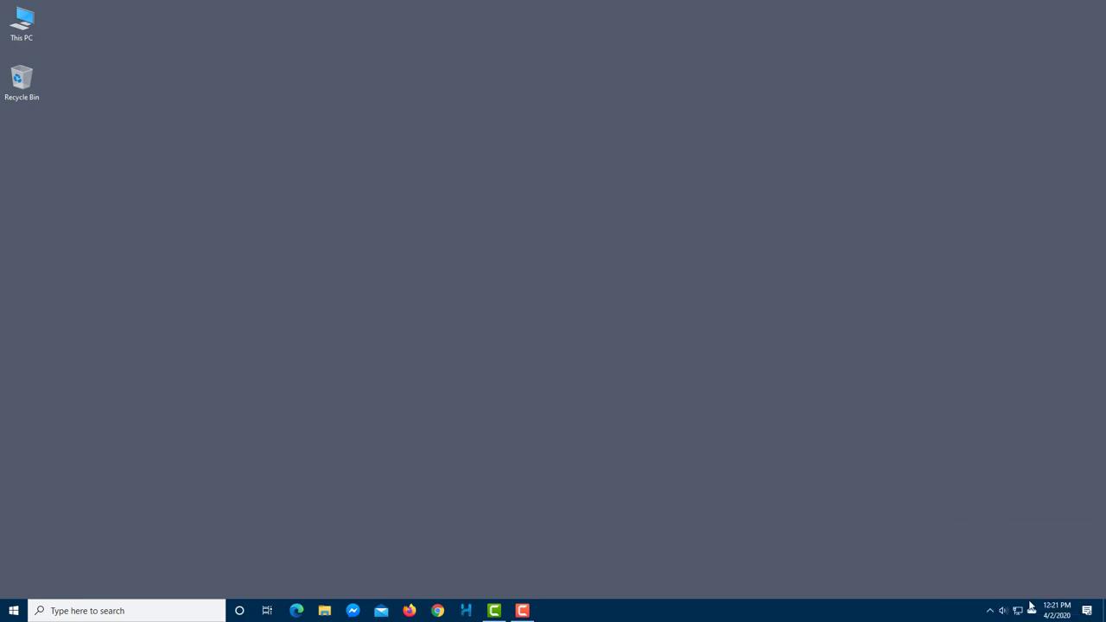
click(1001, 610)
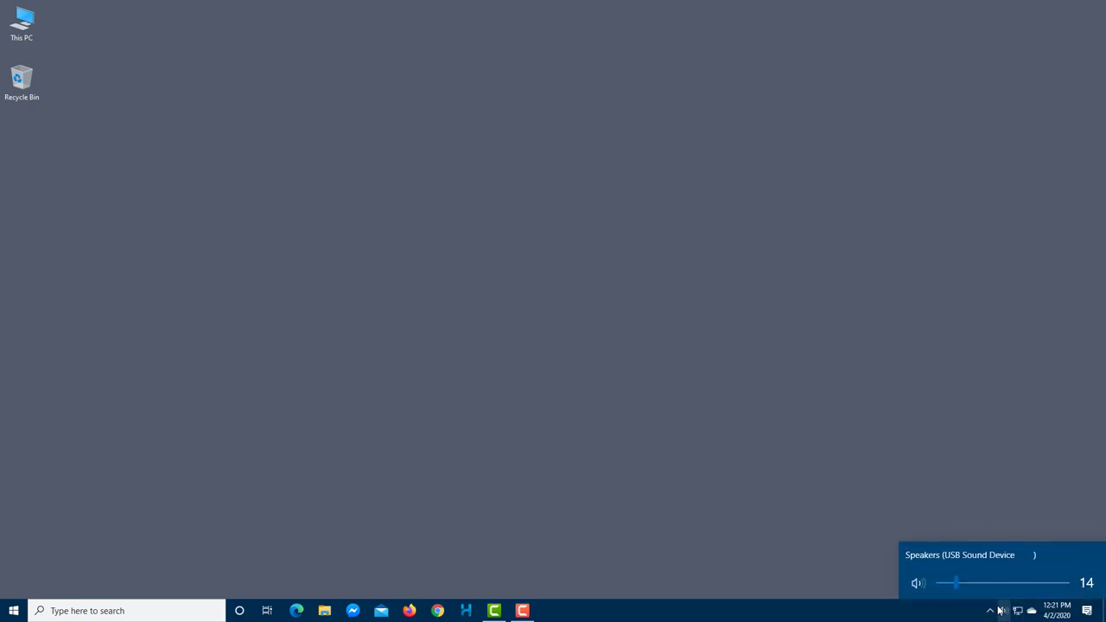
drag(956, 585, 955, 586)
click(952, 507)
Confirm volume 11 on the Sound settings page, then close Settings
right_click(1003, 611)
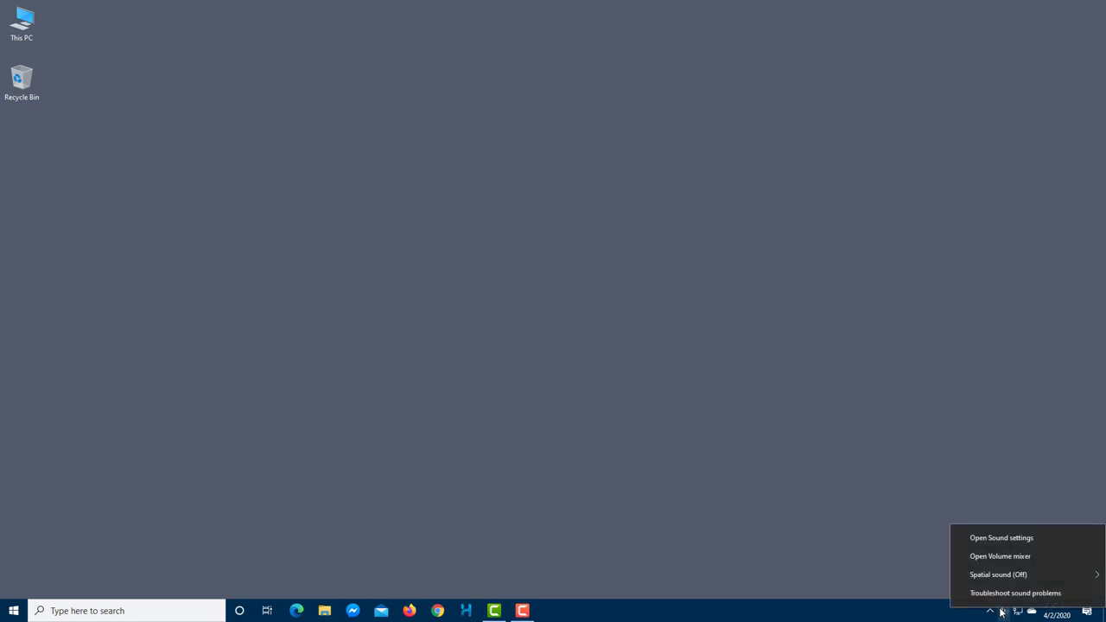
click(1001, 537)
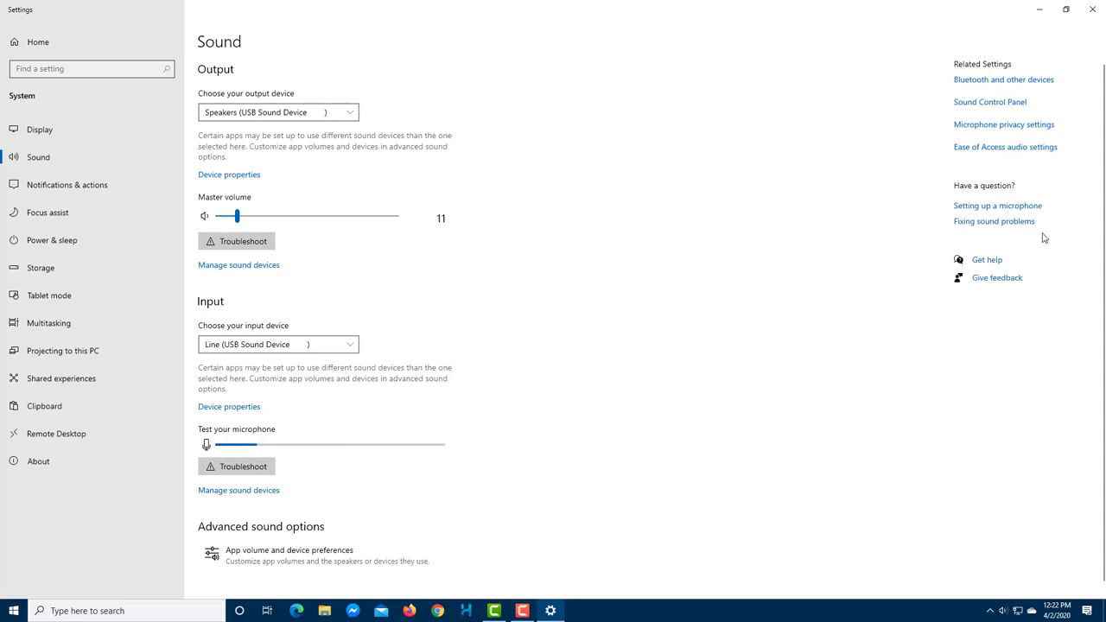
click(1093, 8)
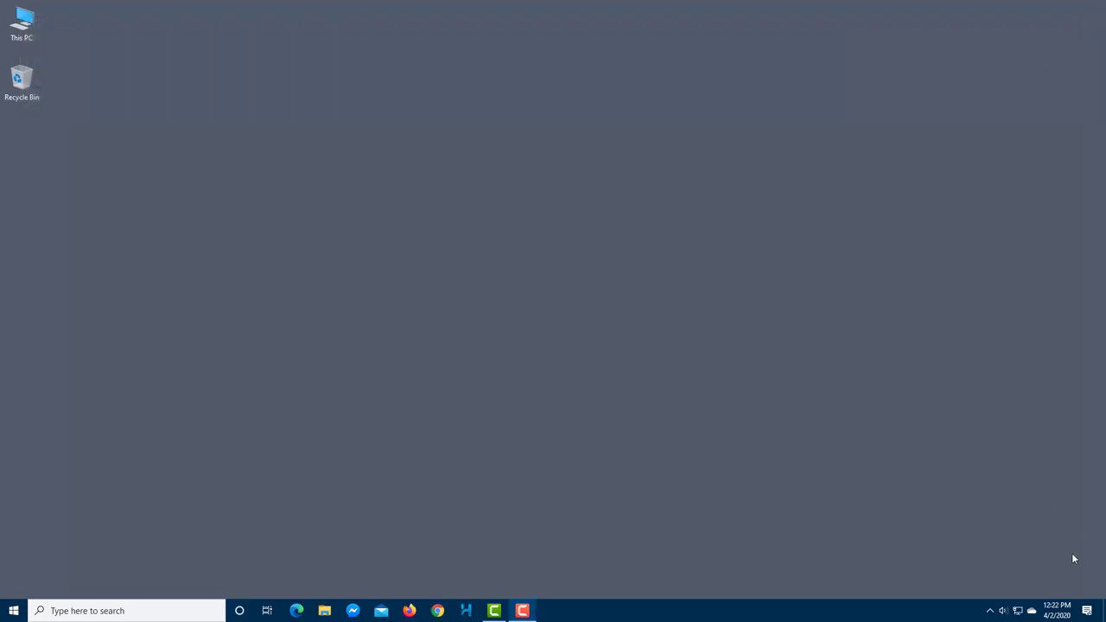
In Volume Mixer, mute and unmute the Speakers, set their level to 15, then close the mixer
right_click(1002, 610)
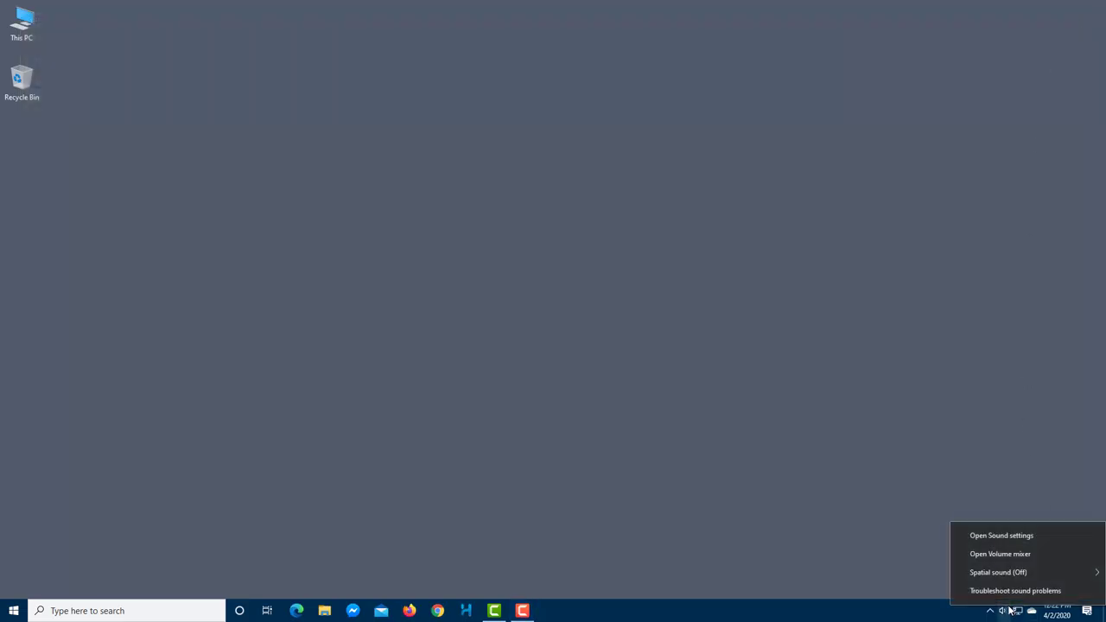
click(991, 557)
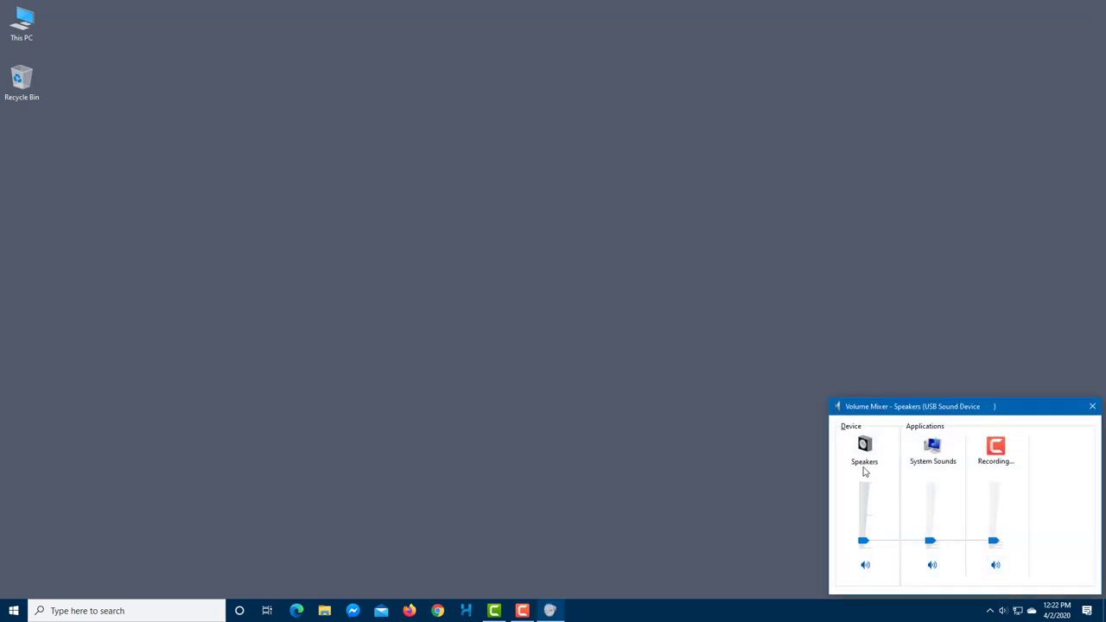
click(865, 566)
click(866, 566)
drag(865, 542, 867, 543)
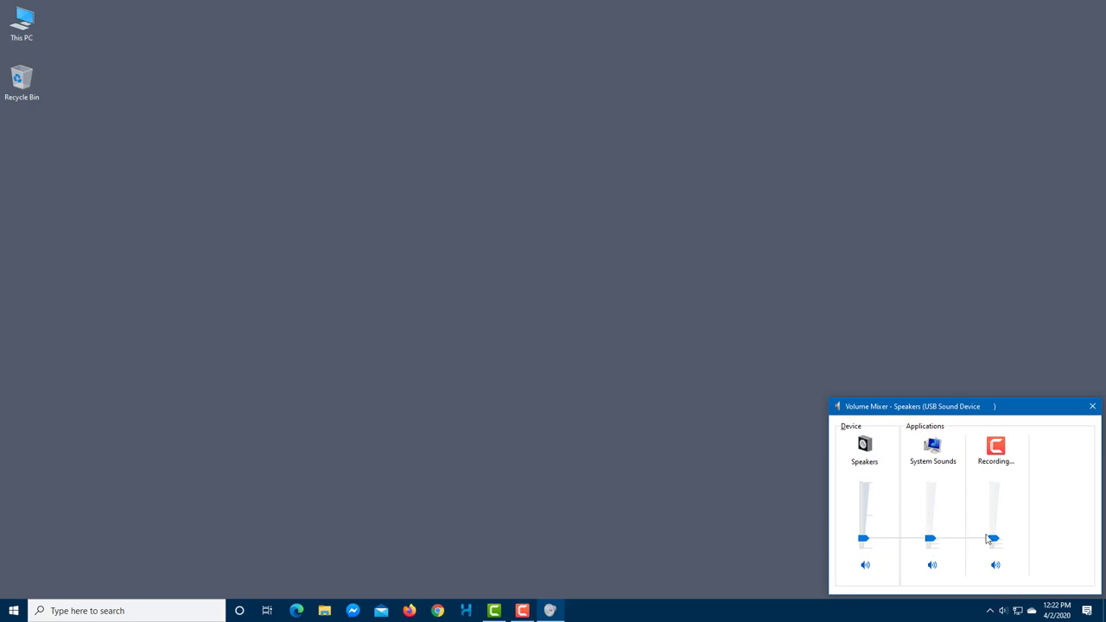
drag(931, 538, 931, 538)
click(1093, 407)
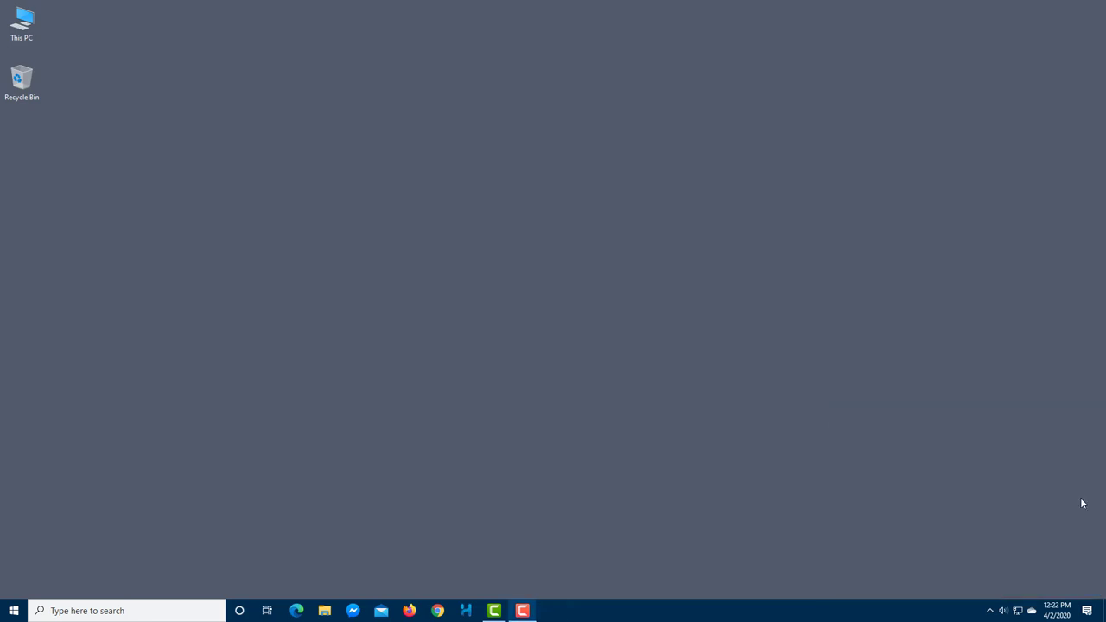
Run Troubleshoot sound problems from the tray speaker, then reopen the Sound settings page
right_click(1002, 610)
mouse_move(995, 574)
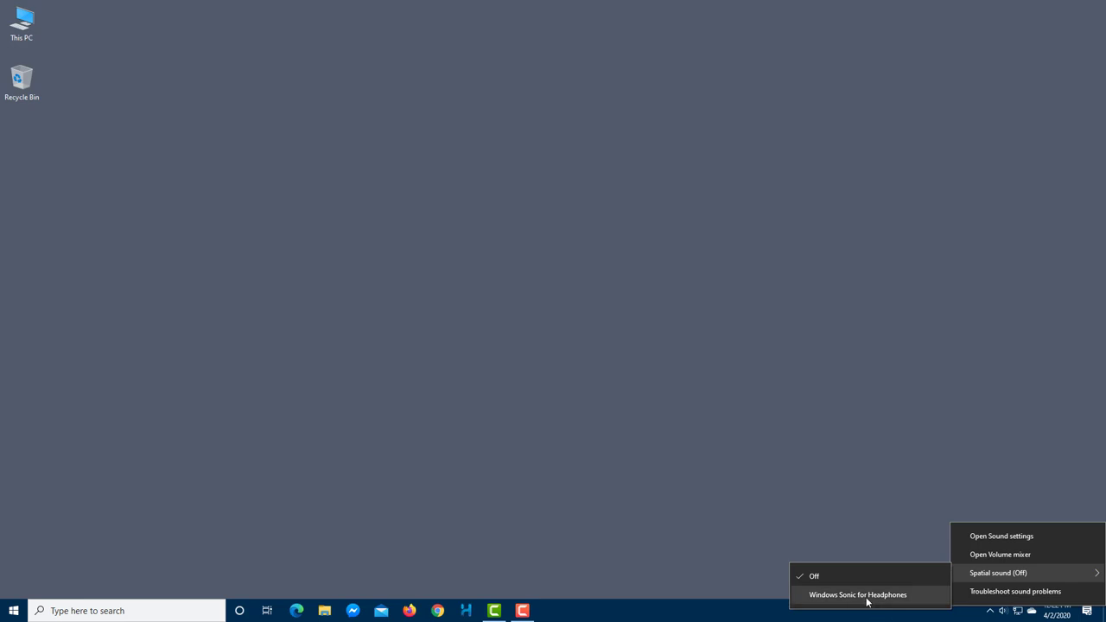
click(1003, 593)
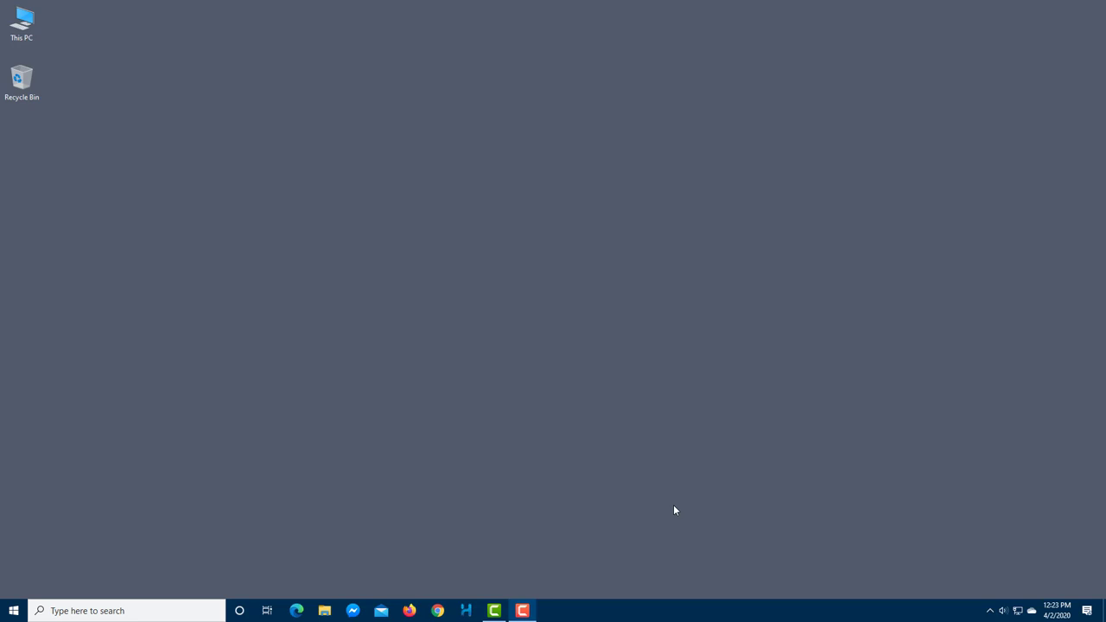
right_click(1003, 611)
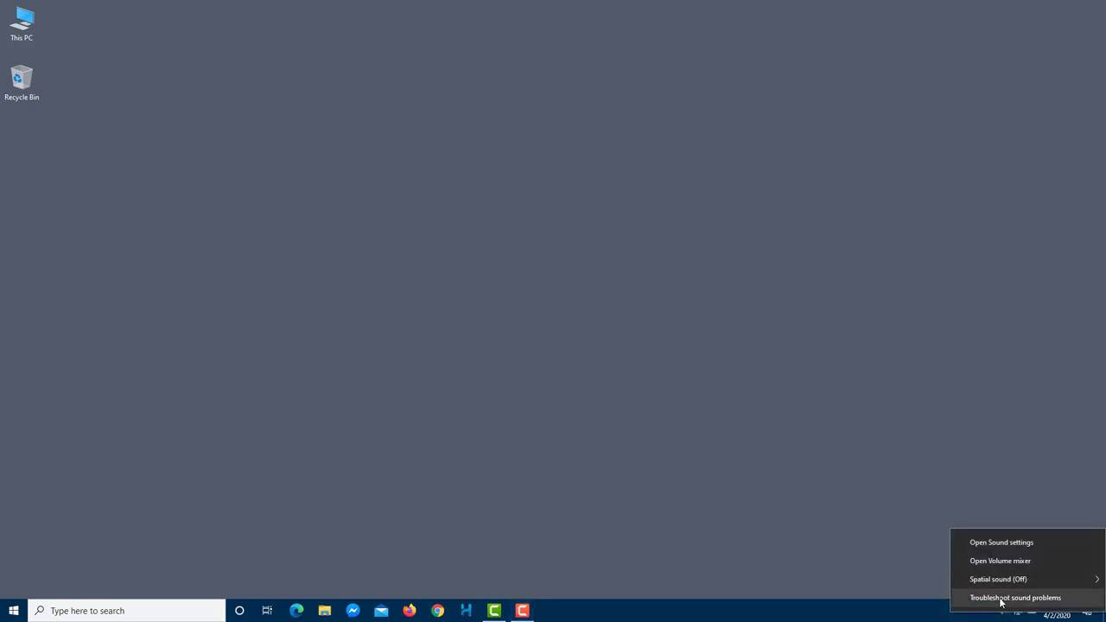
click(1001, 546)
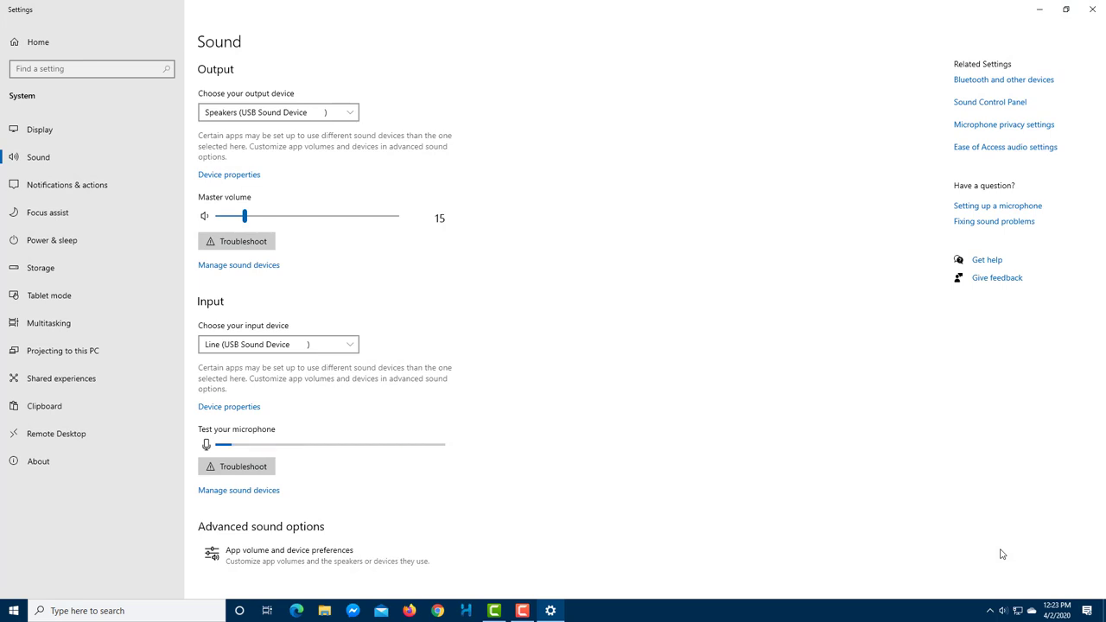
Check the output device list and keep the USB Sound Device speakers selected
click(296, 116)
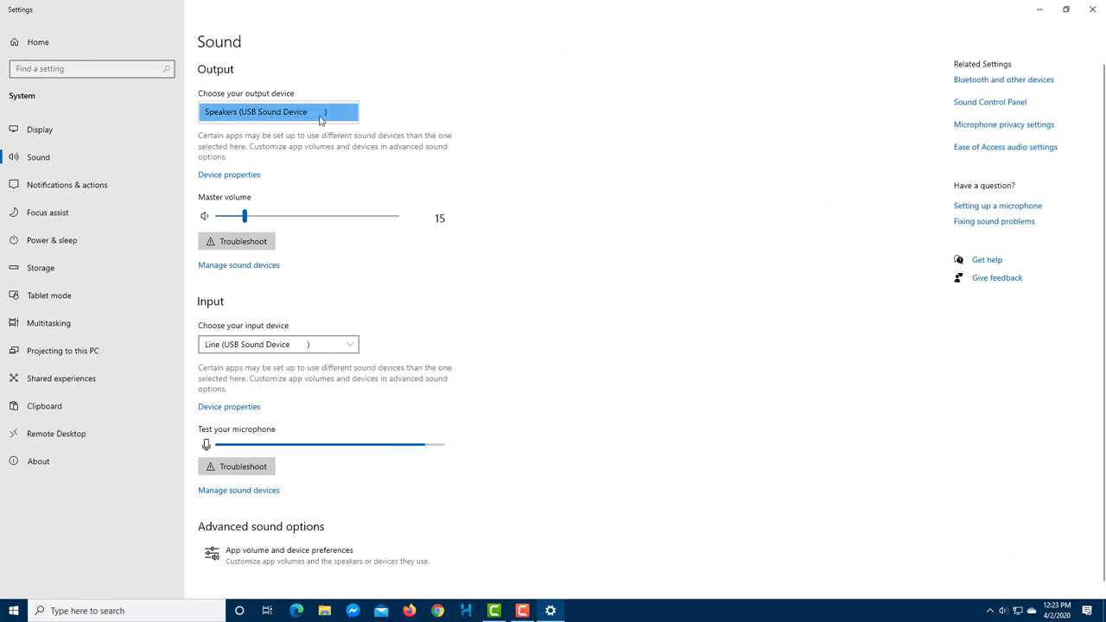
click(432, 98)
click(350, 114)
click(349, 114)
click(349, 113)
click(260, 115)
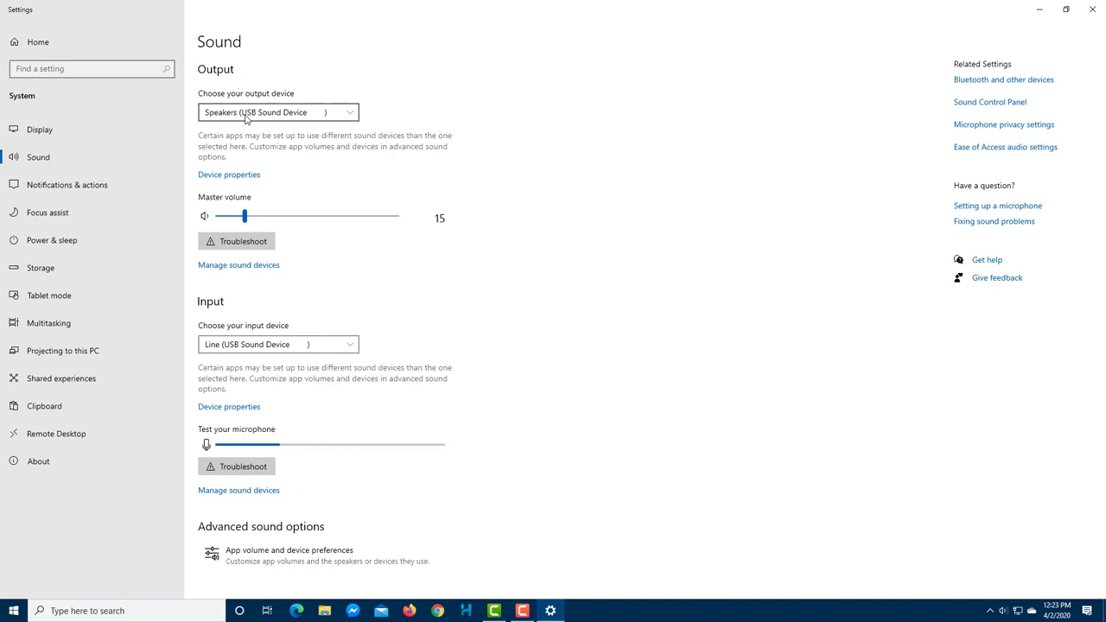
Review the speakers' Device properties, then raise master volume from 15 to 17
click(239, 176)
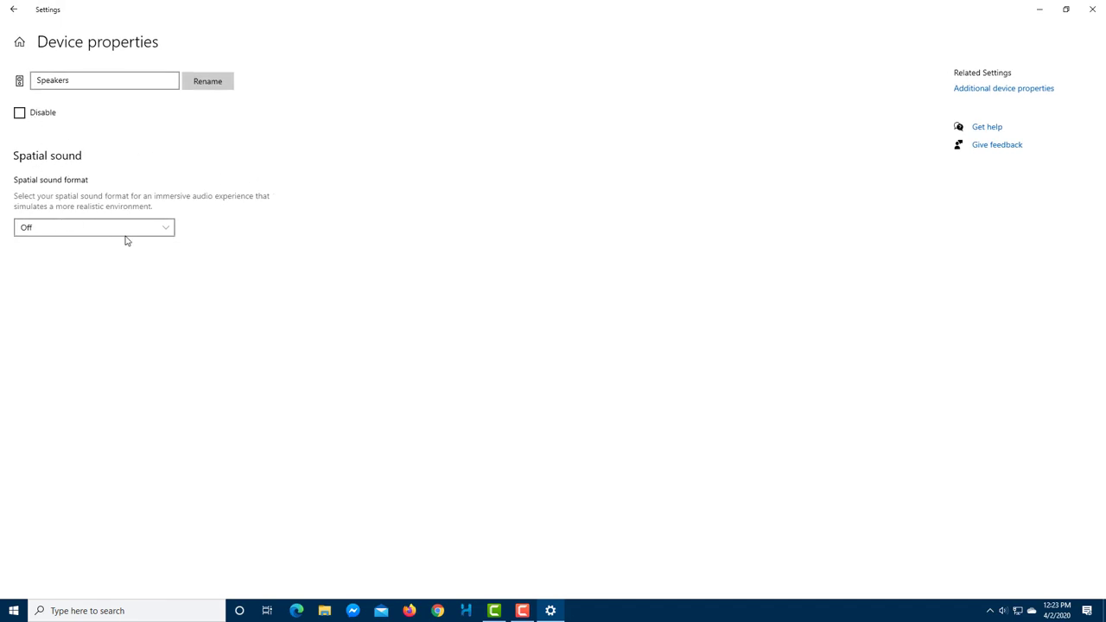
click(13, 9)
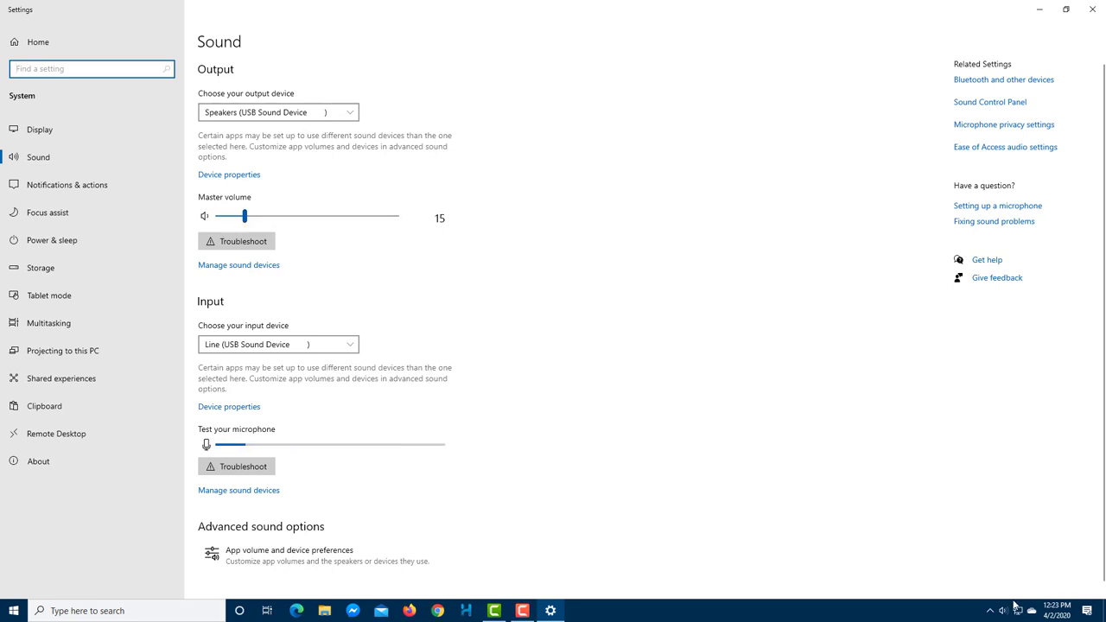
drag(244, 216, 248, 218)
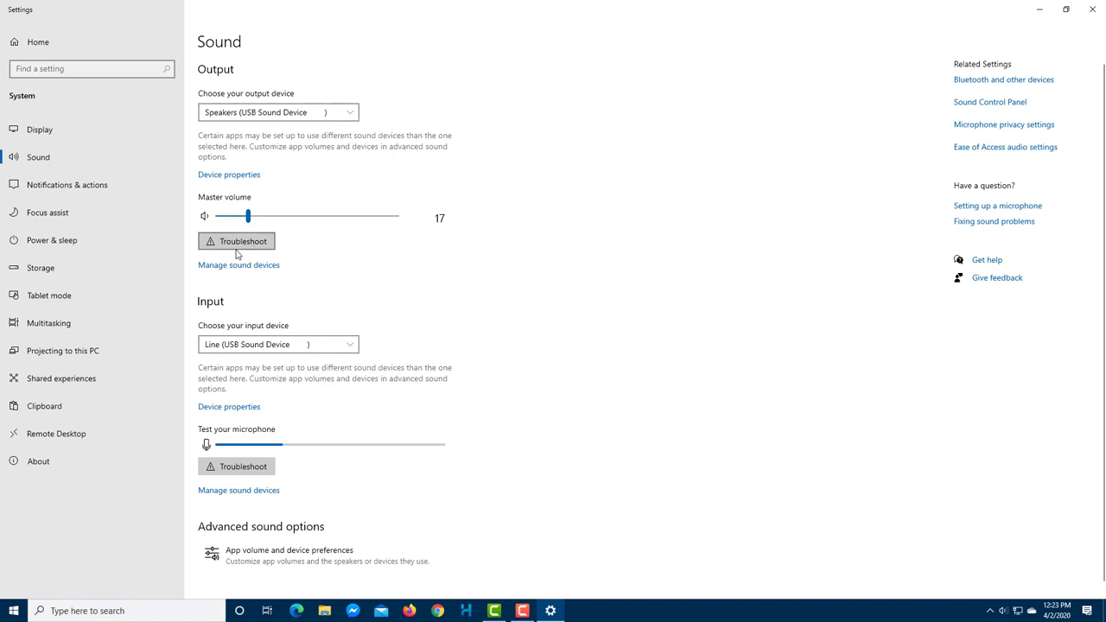
right_click(1002, 605)
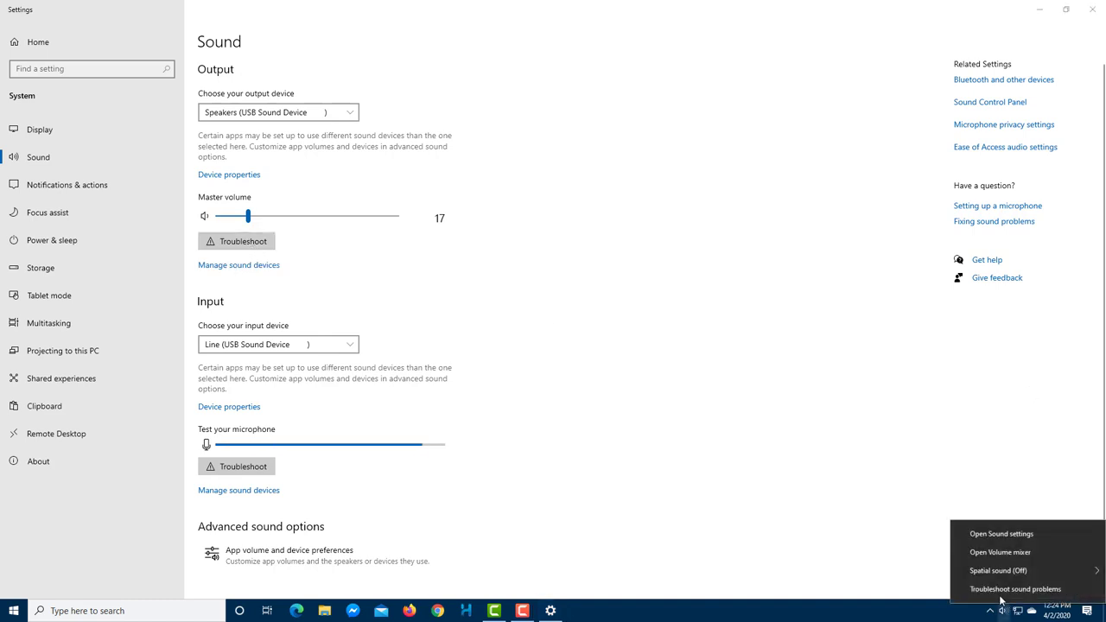
Under Manage sound devices, play a test sound on Speakers (USB Sound Device), then return to Sound
click(775, 454)
click(262, 266)
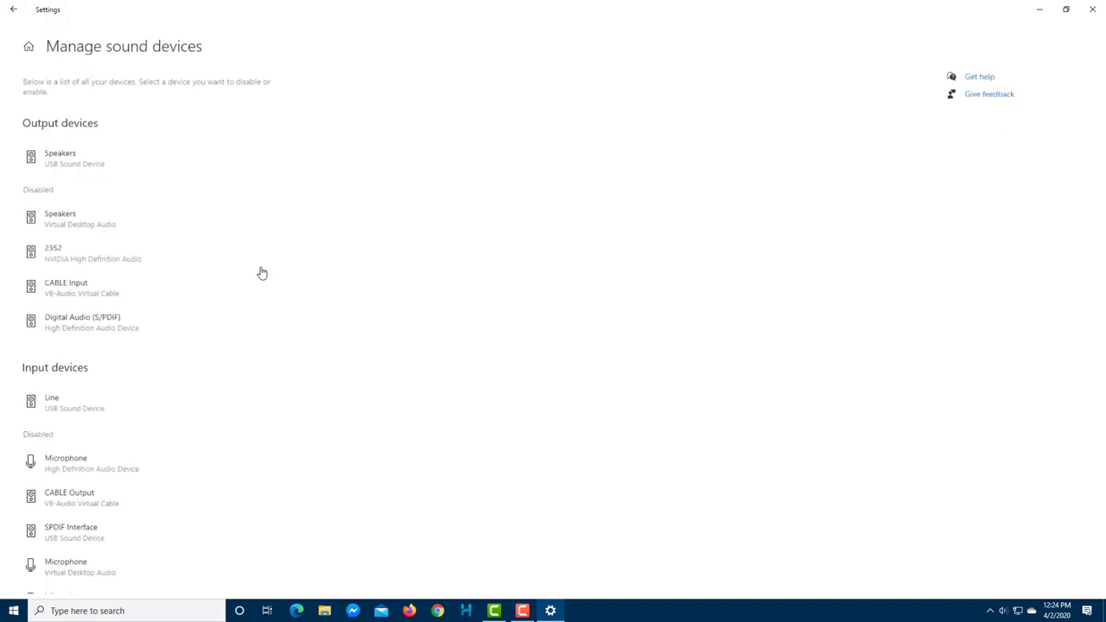
scroll(225, 207, down, 1)
scroll(211, 277, up, 1)
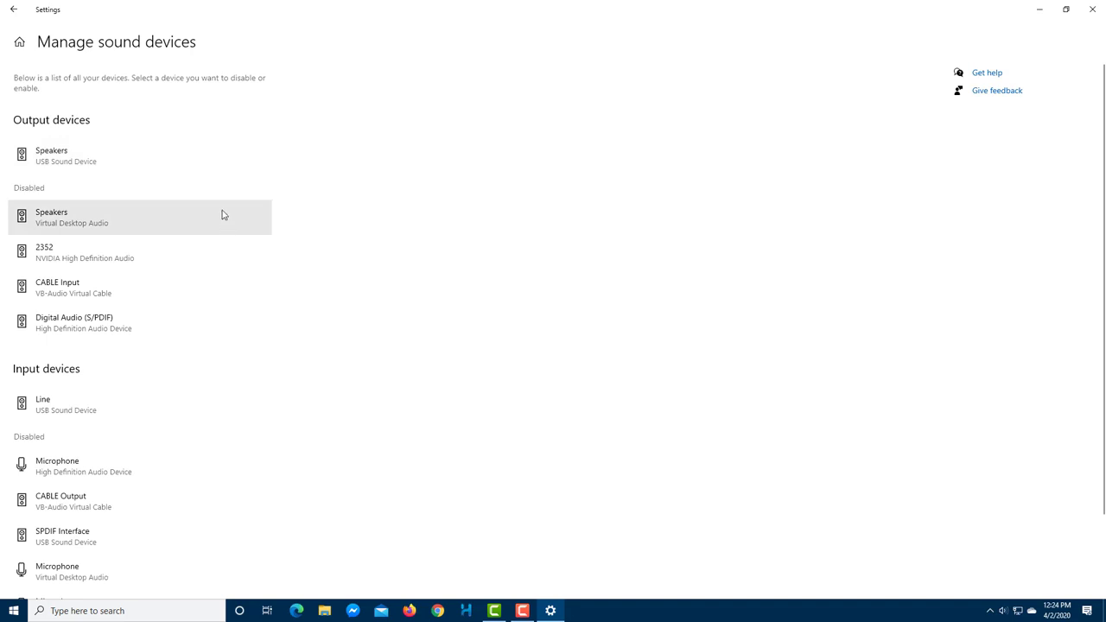
scroll(221, 224, down, 1)
scroll(210, 375, up, 1)
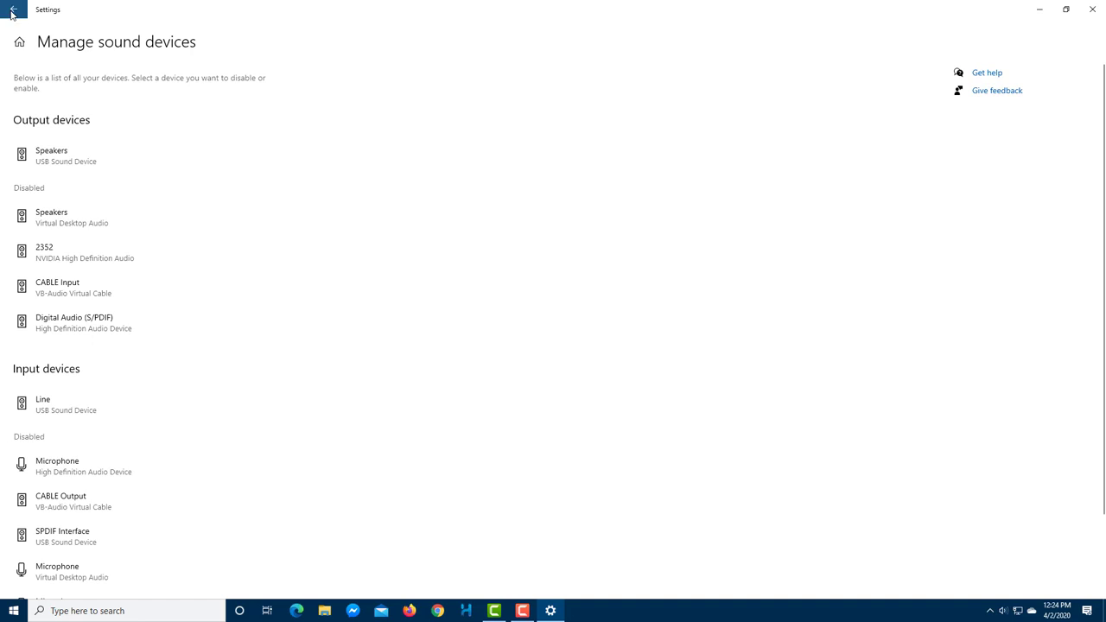
click(95, 163)
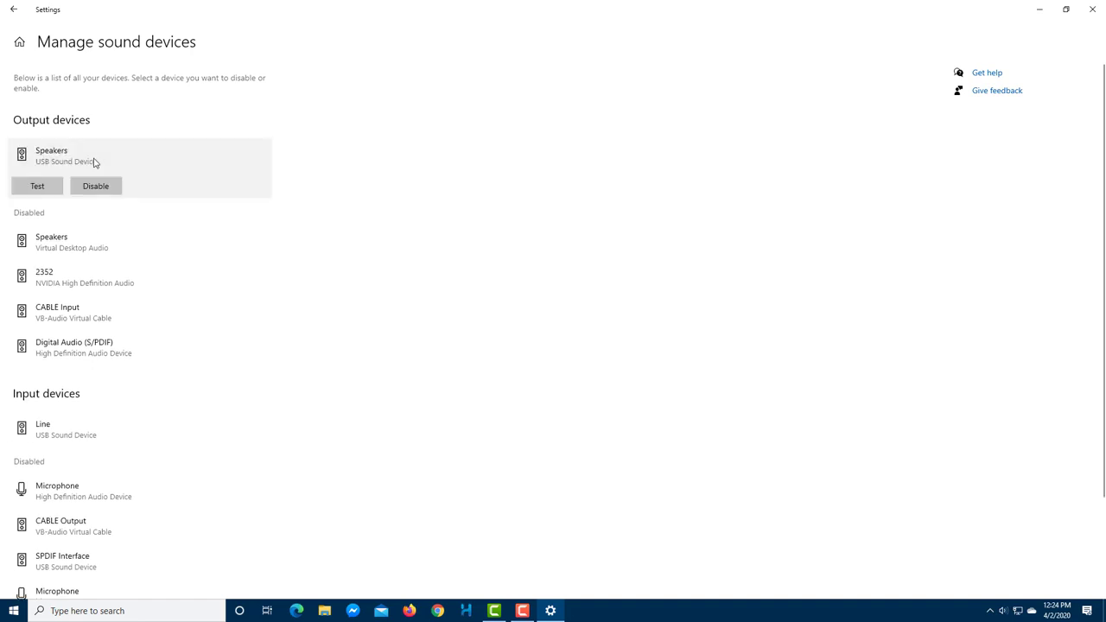
click(39, 192)
click(13, 11)
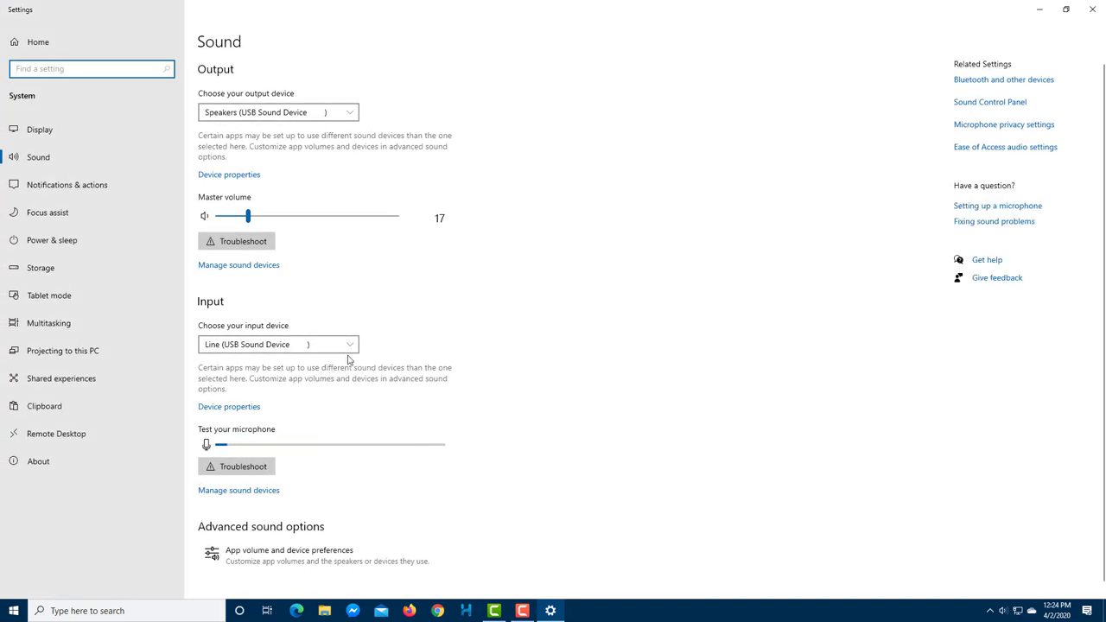
scroll(449, 376, down, 1)
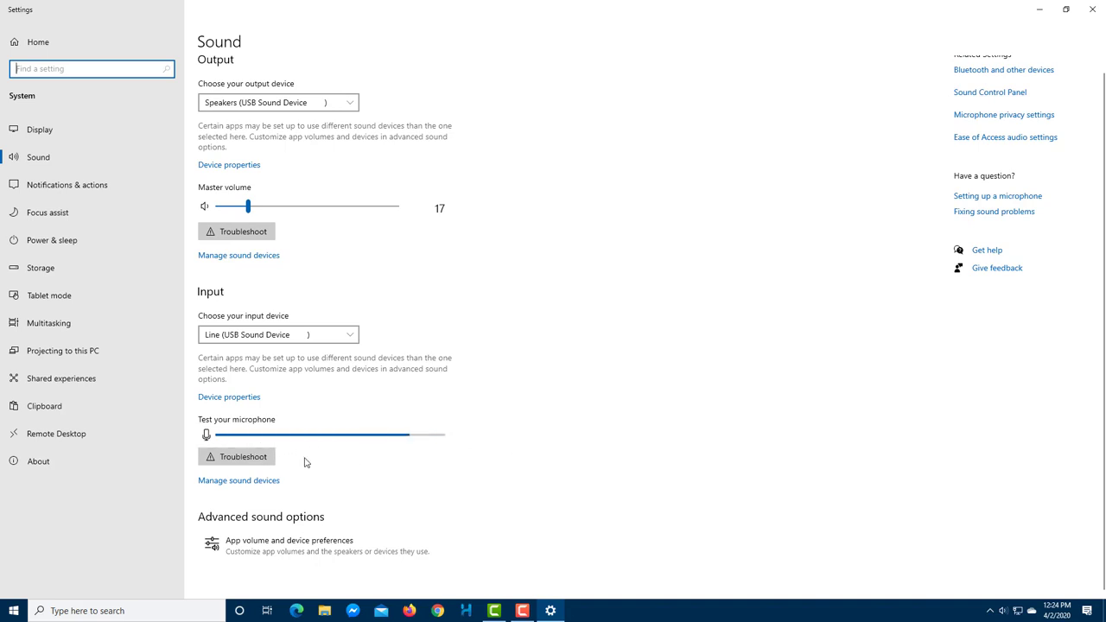
click(265, 482)
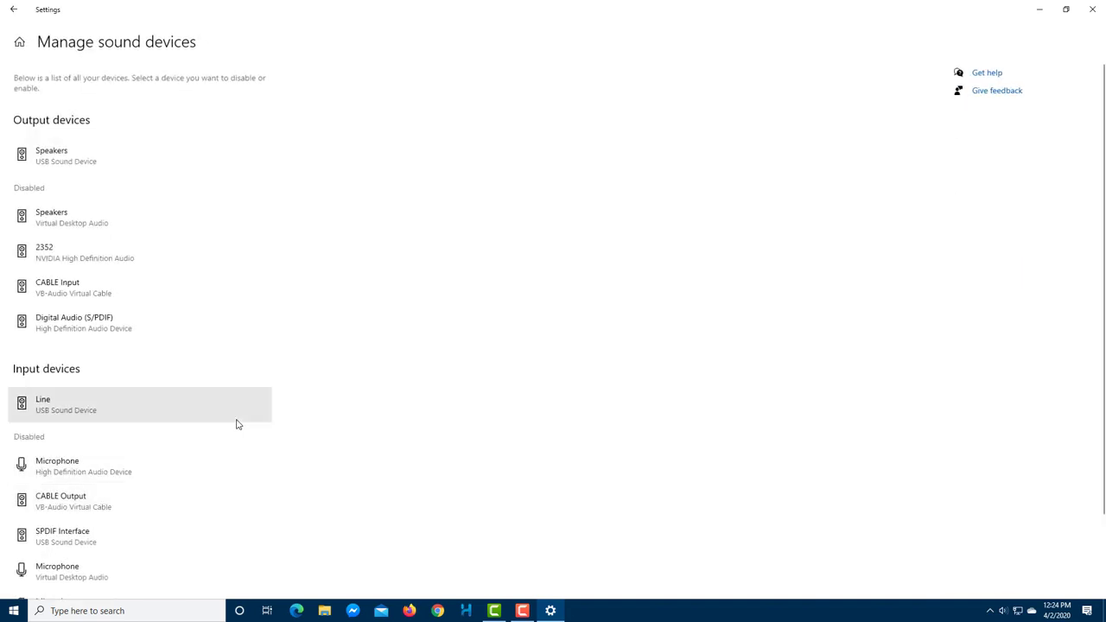
scroll(237, 424, down, 2)
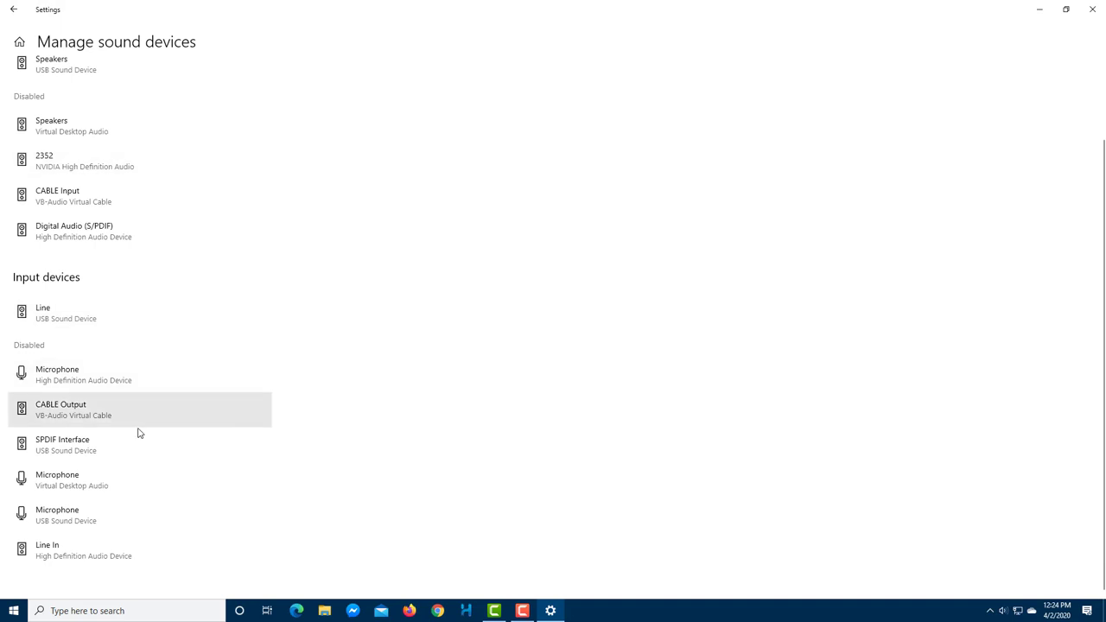
click(217, 384)
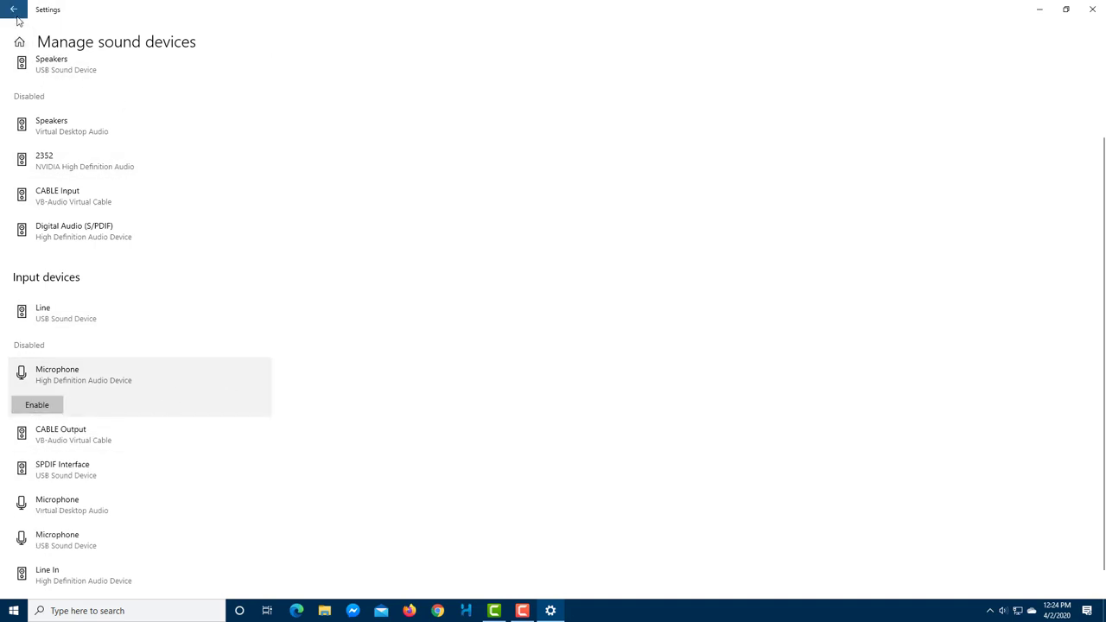
click(167, 325)
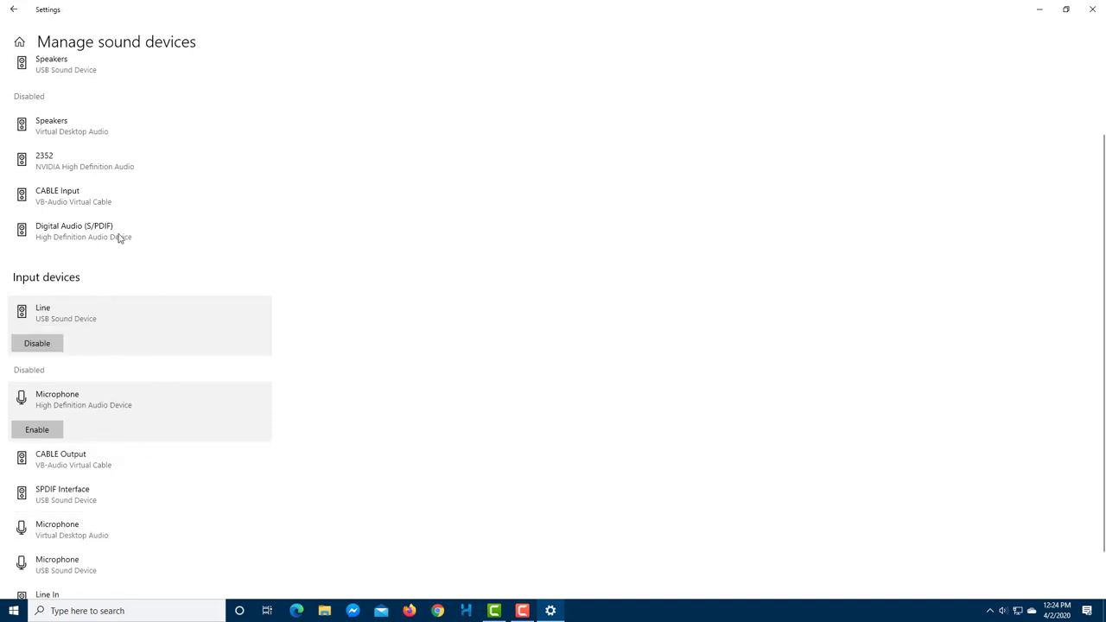
click(13, 10)
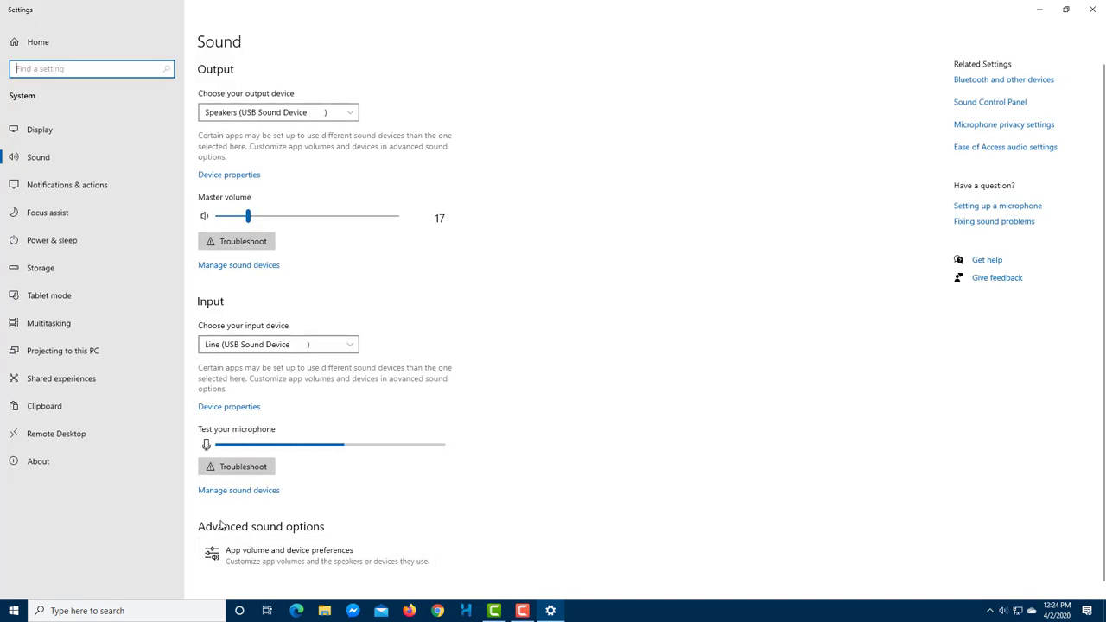
click(287, 555)
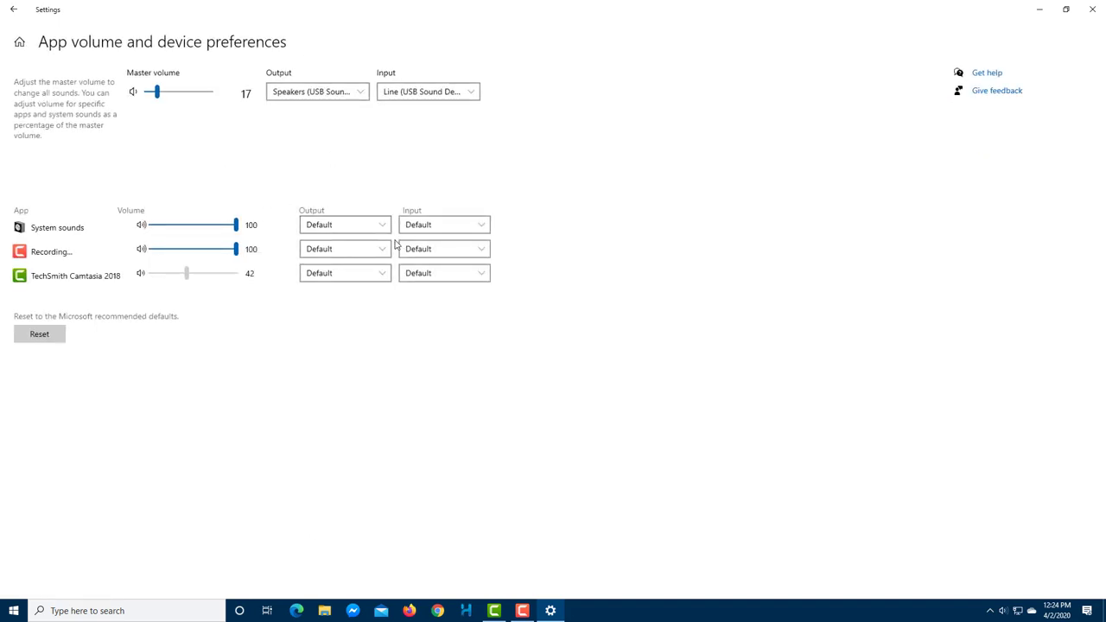
click(340, 252)
click(340, 250)
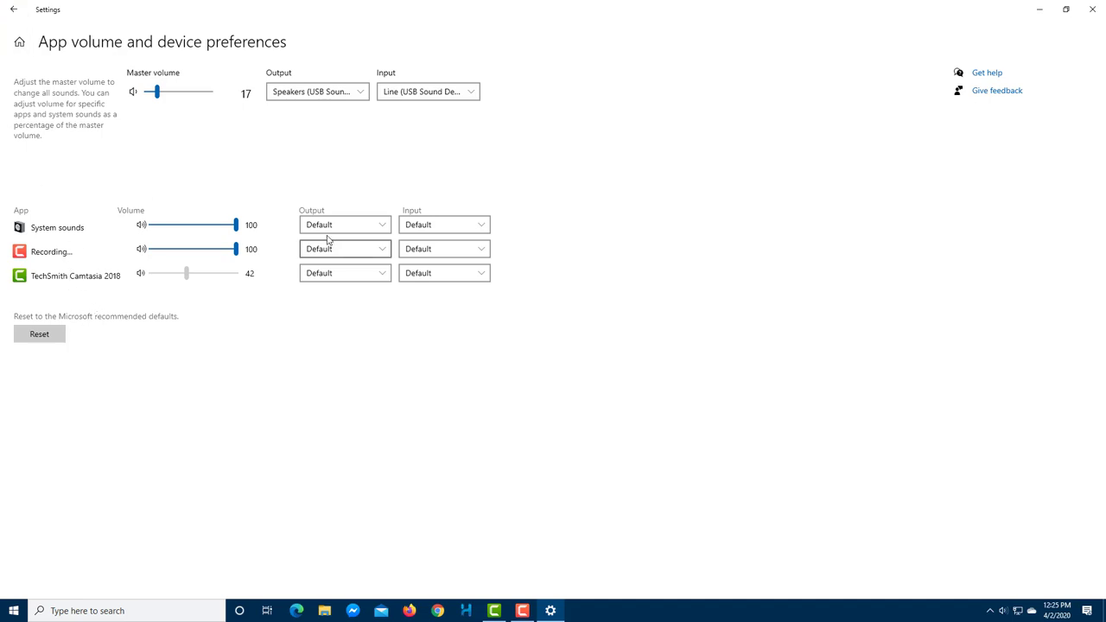
click(362, 227)
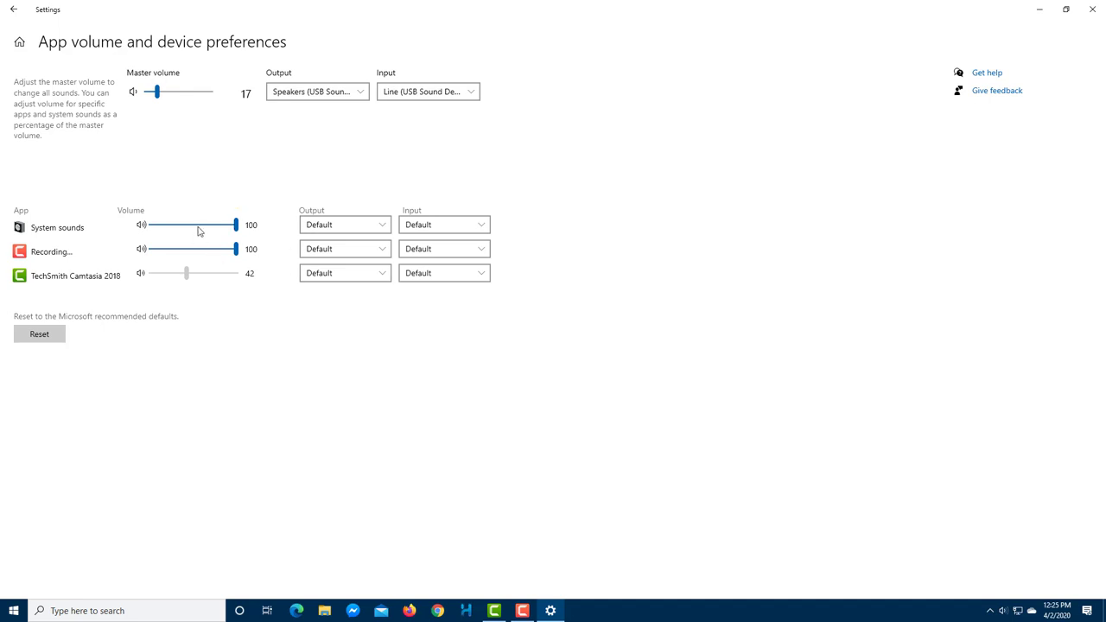
key(alt+Left)
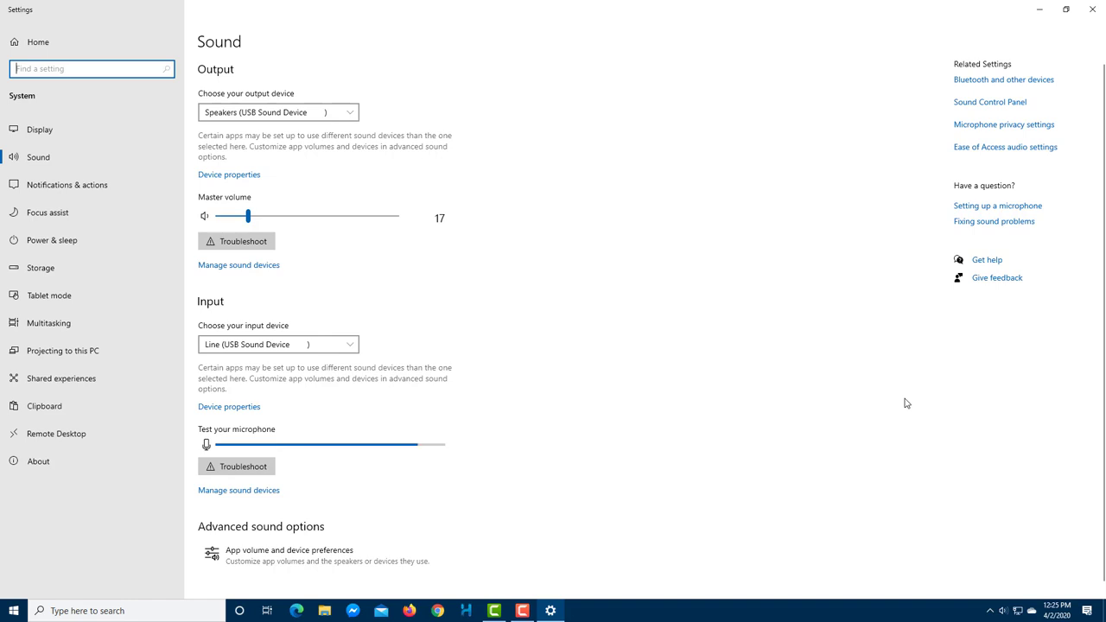
click(973, 107)
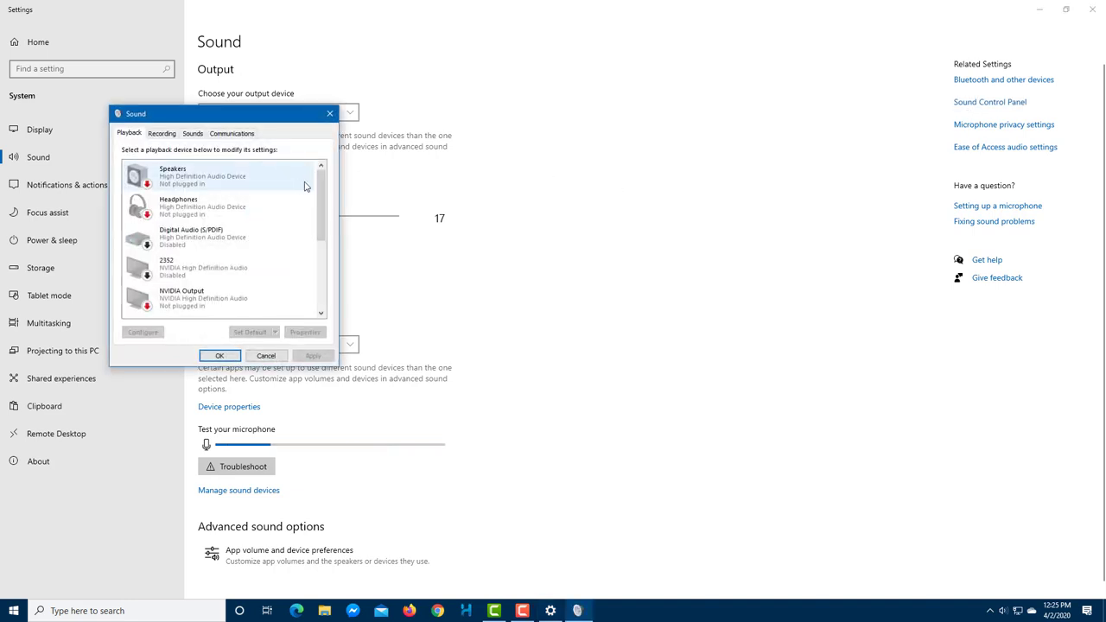
Scroll the Playback device list and review the Headphones device's context menu
mouse_move(324, 182)
mouse_down()
mouse_move(322, 242)
mouse_move(323, 194)
mouse_up()
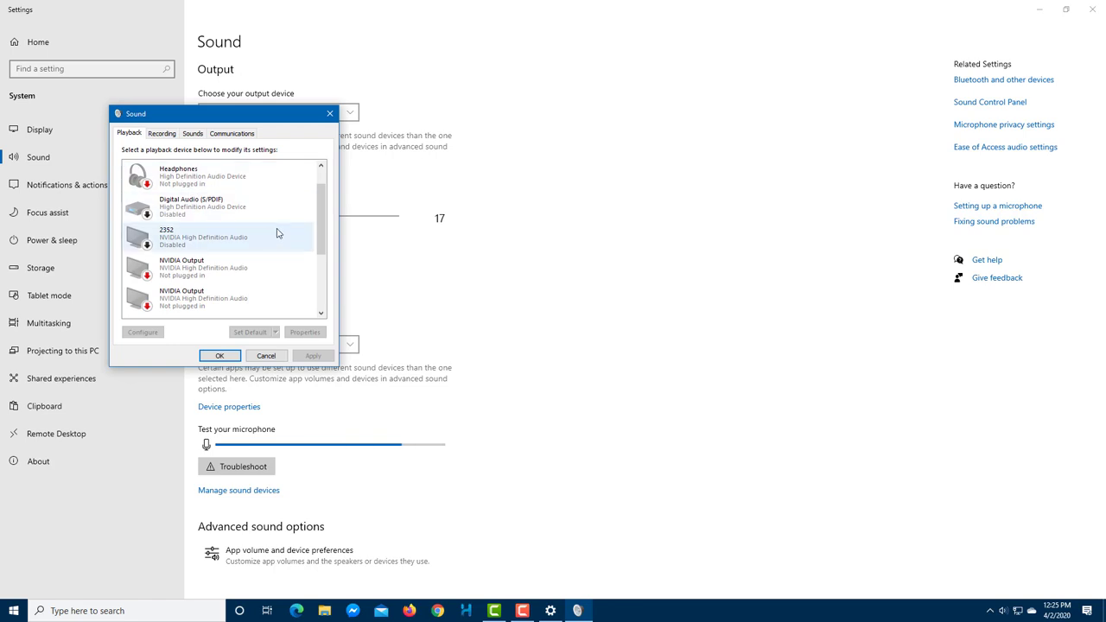
scroll(315, 207, up, 1)
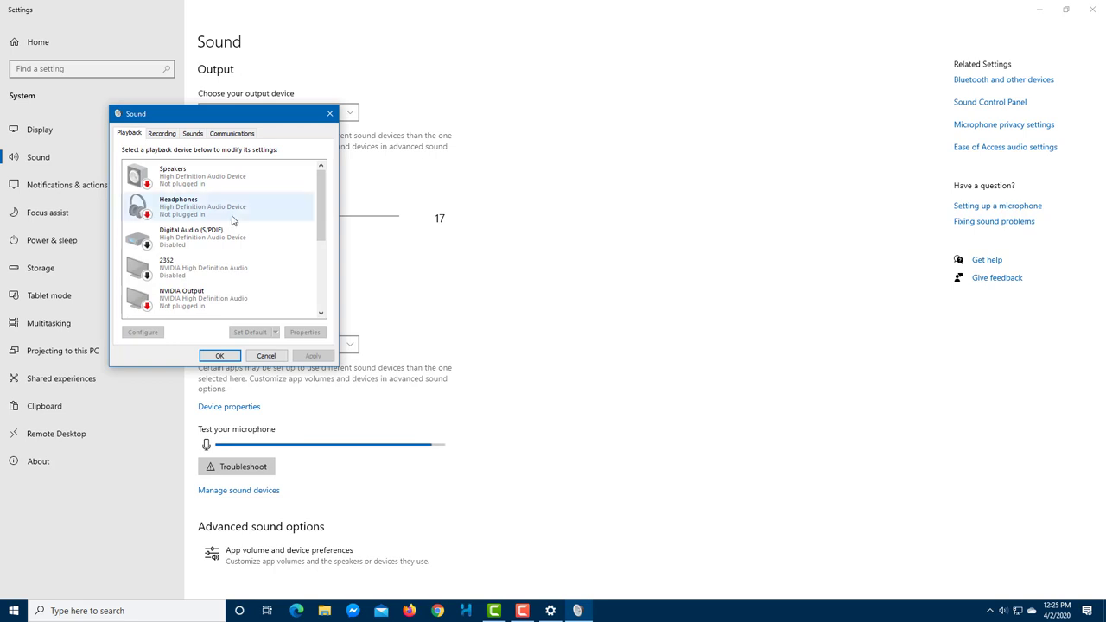
scroll(224, 234, down, 5)
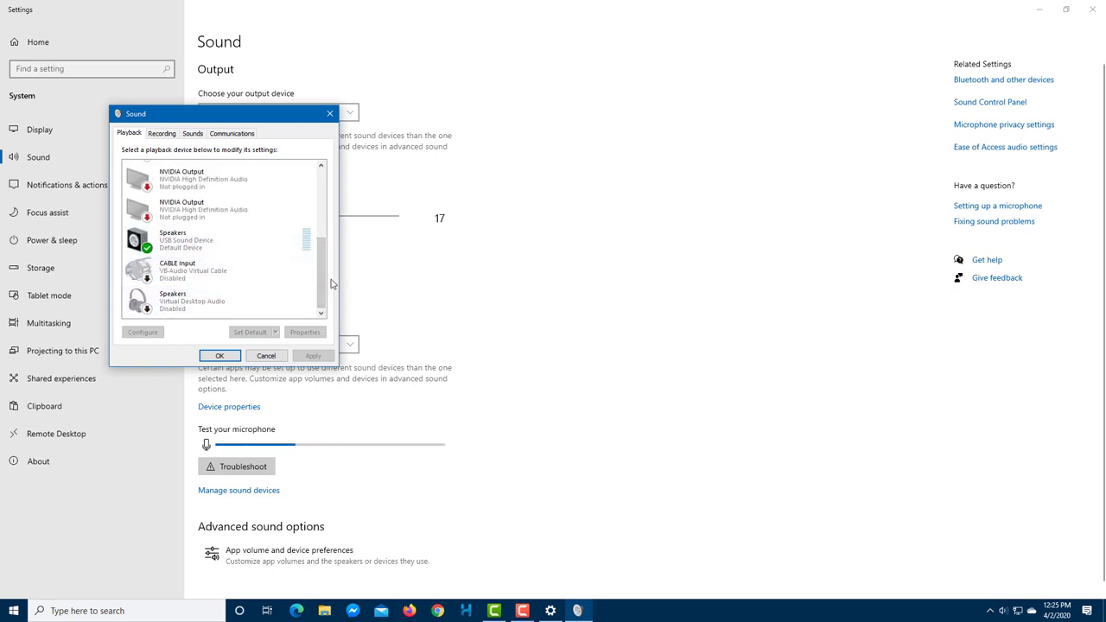
drag(327, 273, 332, 159)
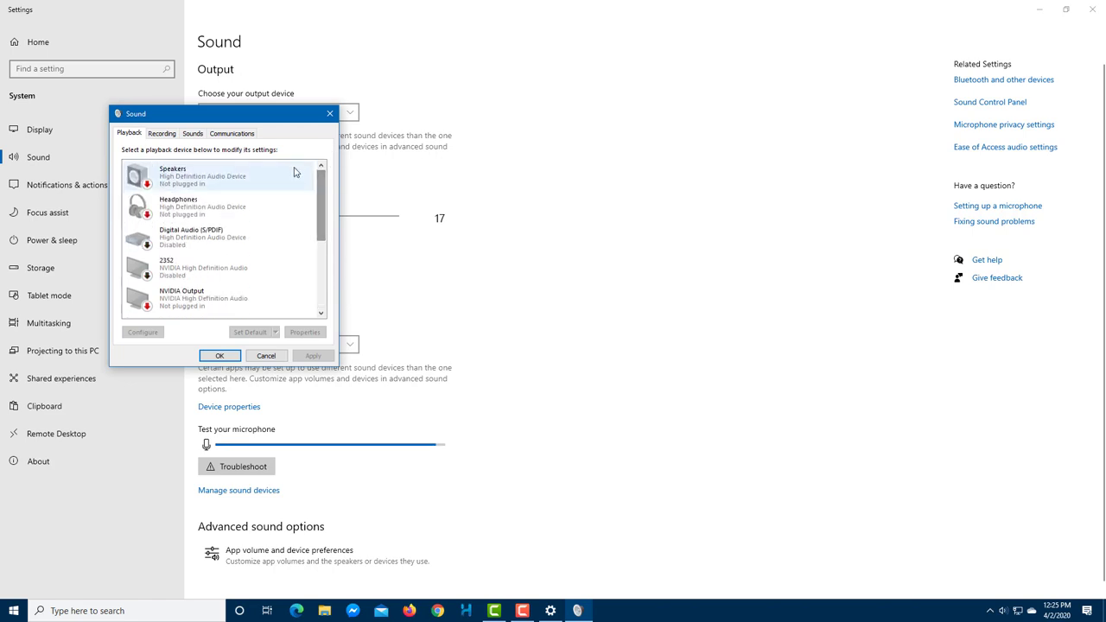
right_click(301, 197)
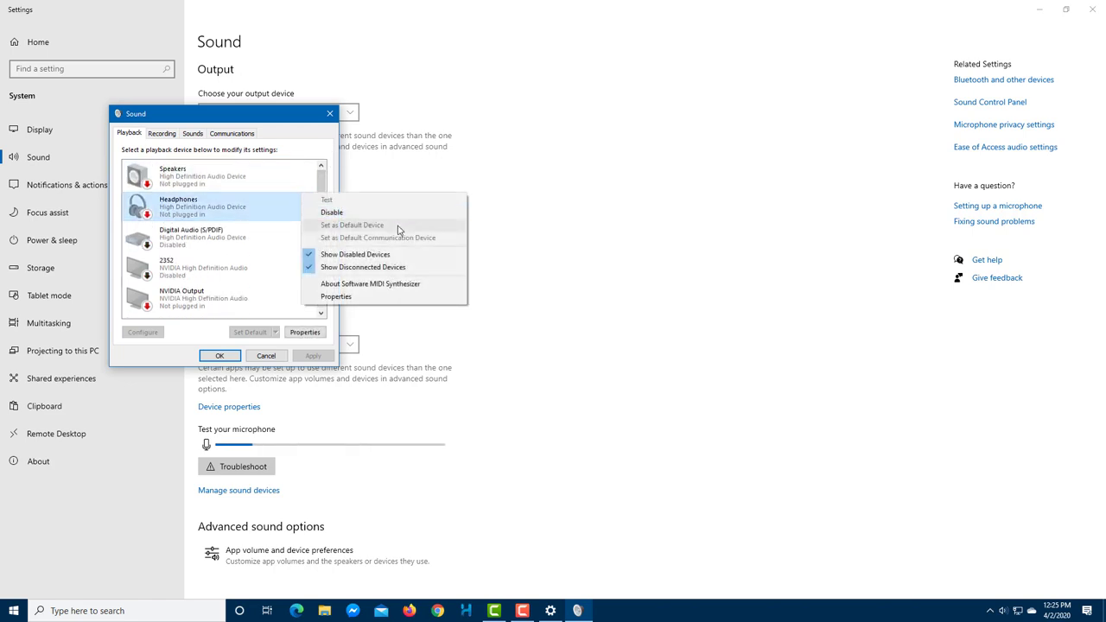
click(364, 221)
Review the Digital Audio (S/PDIF) options without enabling it, then open the list's display options
right_click(234, 227)
click(281, 230)
click(205, 216)
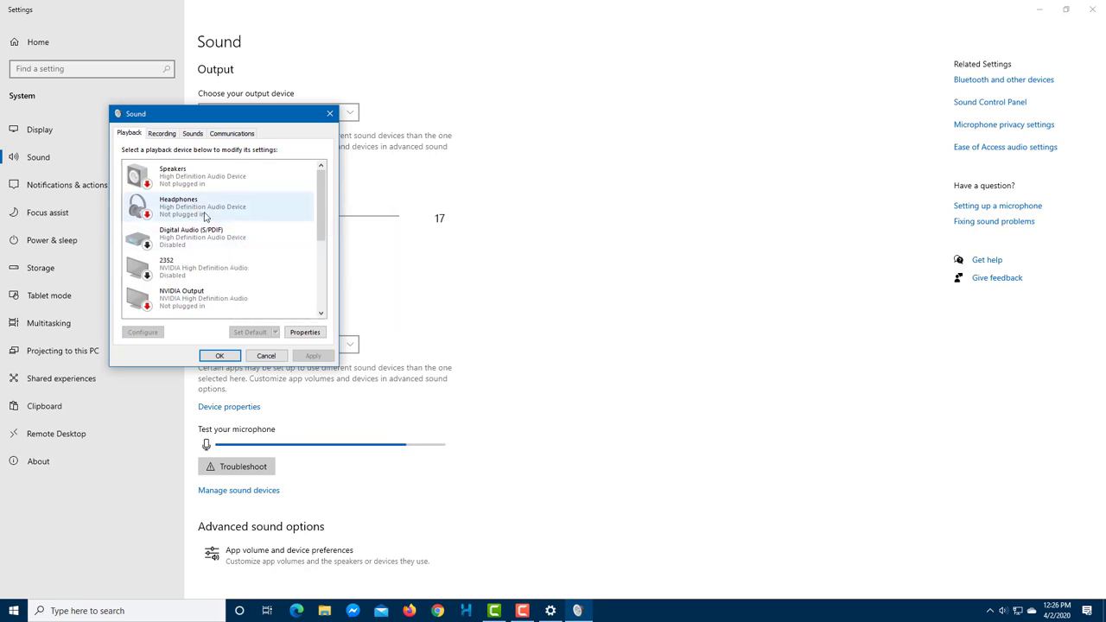
right_click(252, 235)
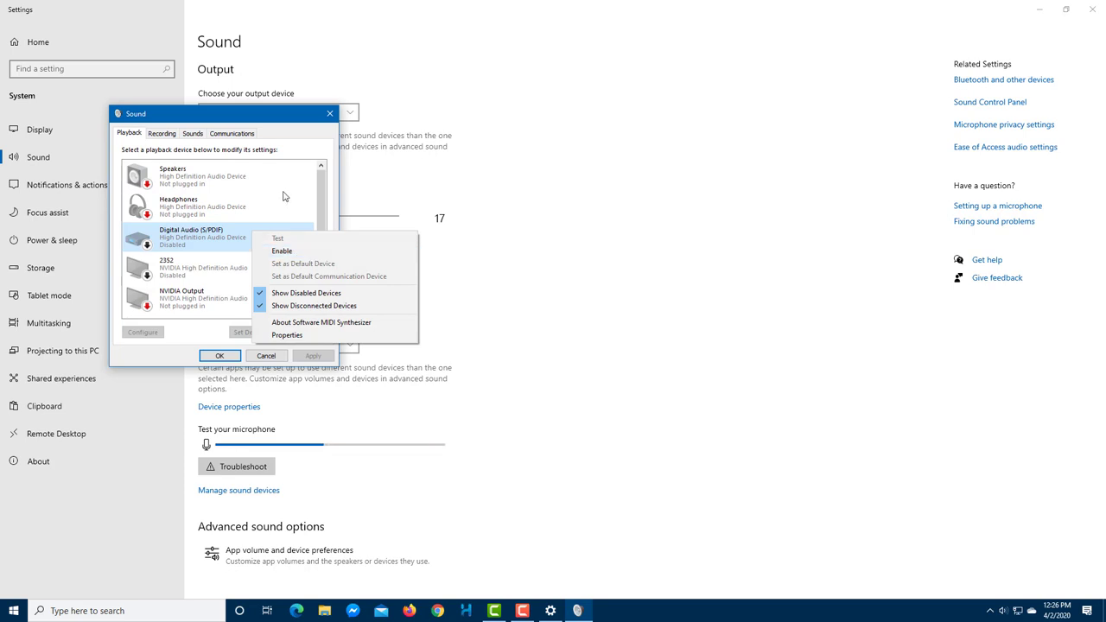
click(316, 178)
drag(316, 178, 262, 289)
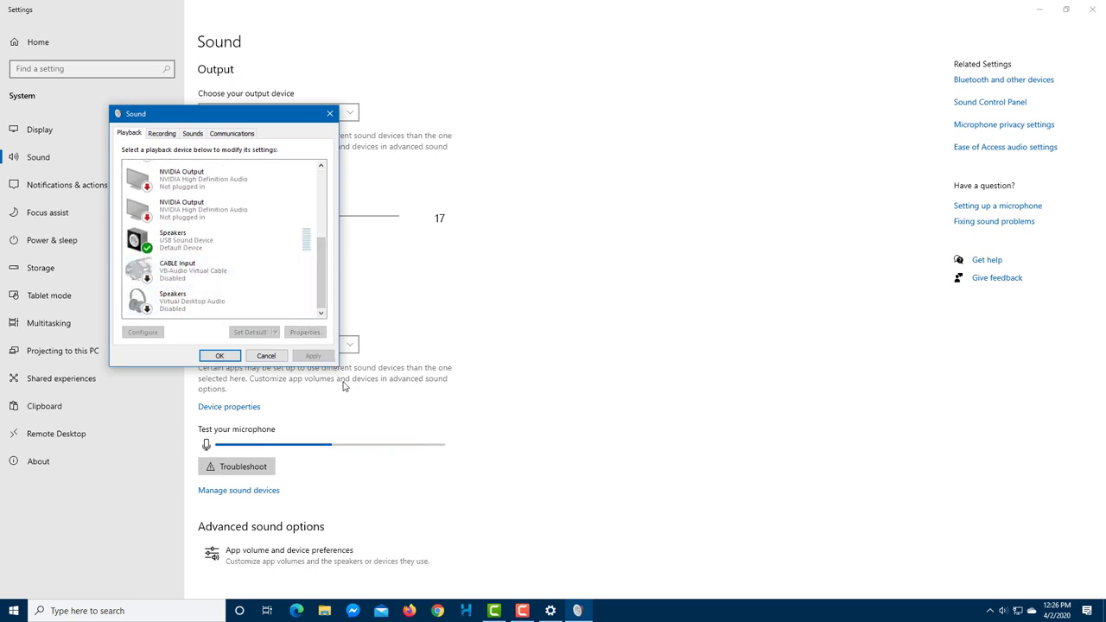
right_click(143, 320)
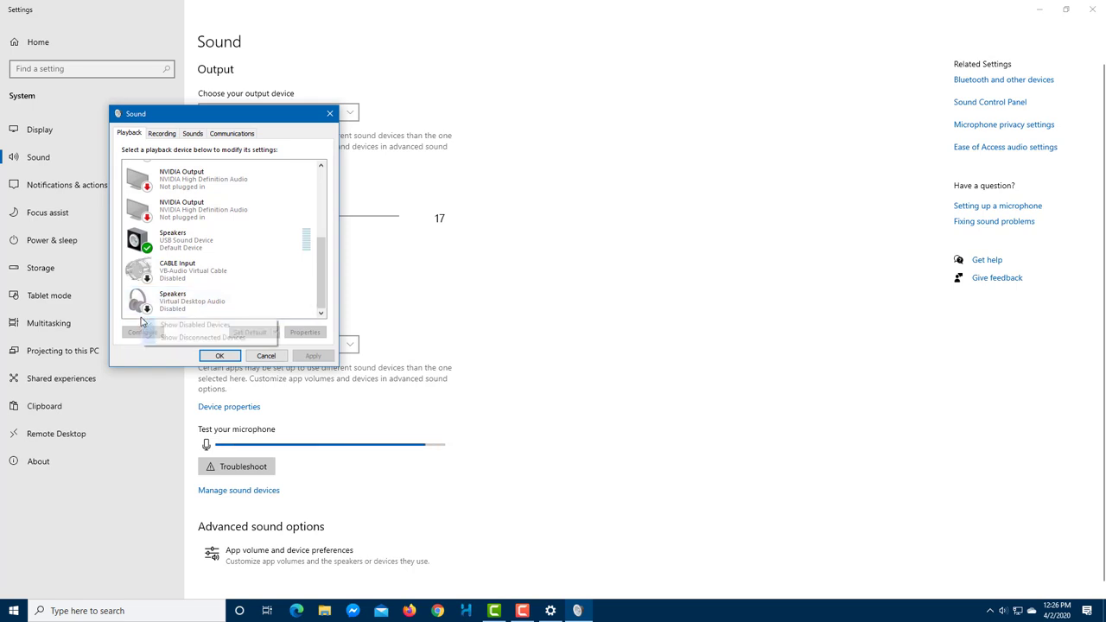
Hide disabled devices in the playback list and disable two NVIDIA Output devices
right_click(128, 320)
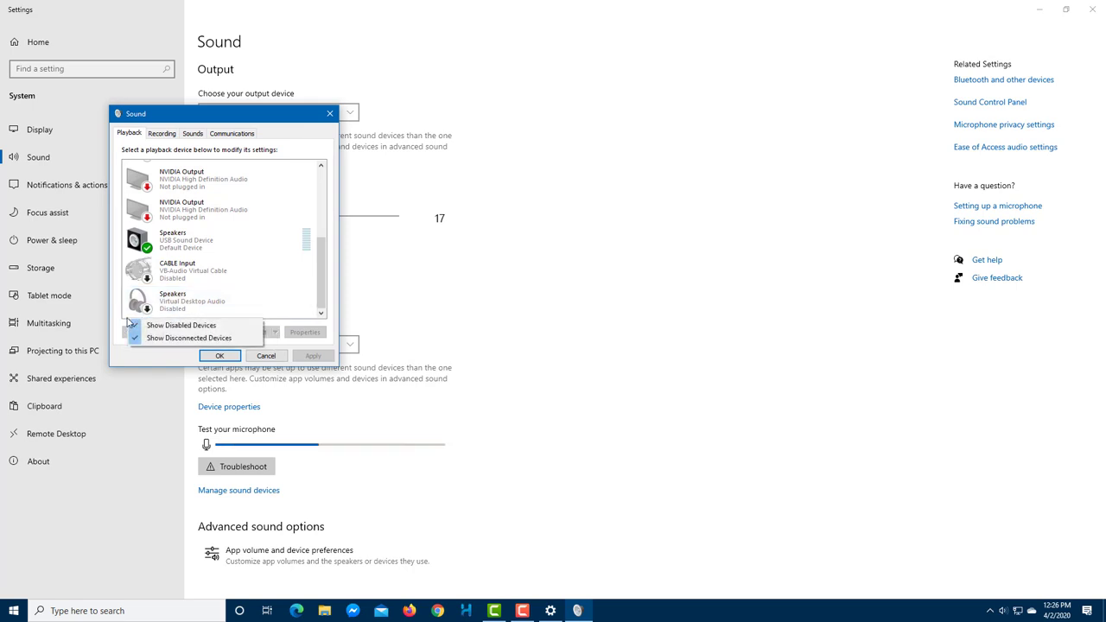
click(183, 326)
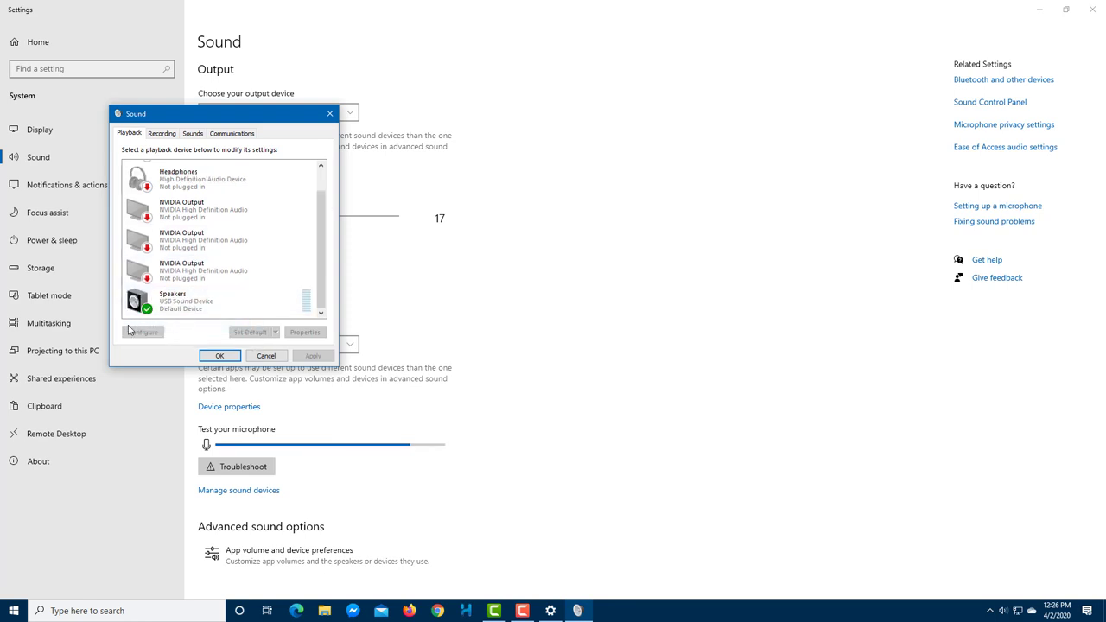
right_click(198, 266)
click(237, 296)
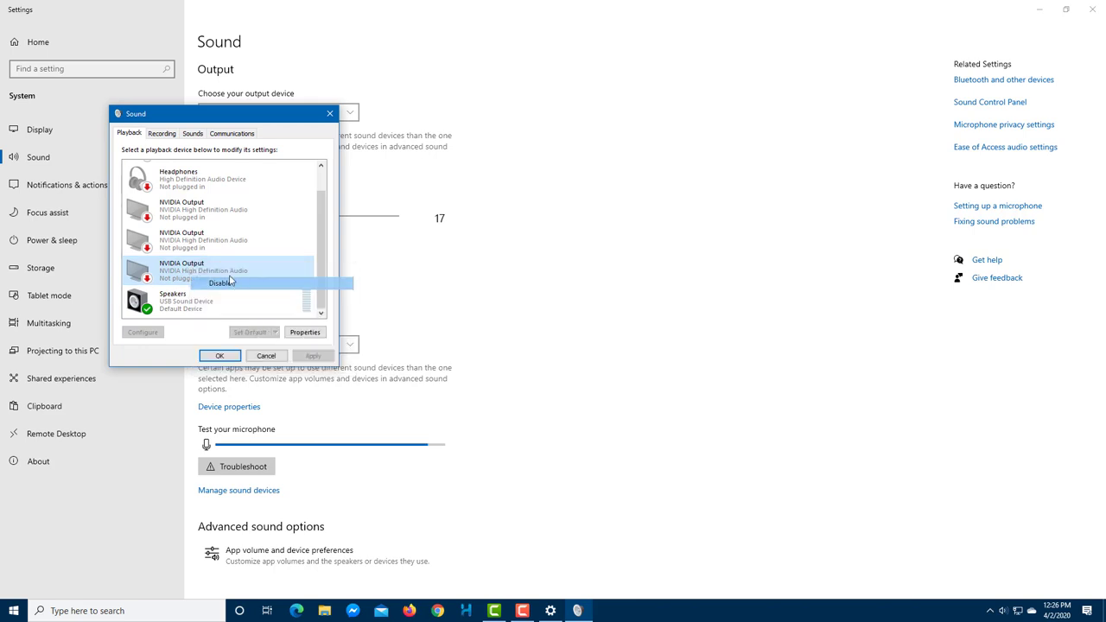
right_click(211, 243)
click(242, 265)
Disable the Headphones, the remaining NVIDIA Output, and the unplugged High Definition Audio Speakers
right_click(212, 214)
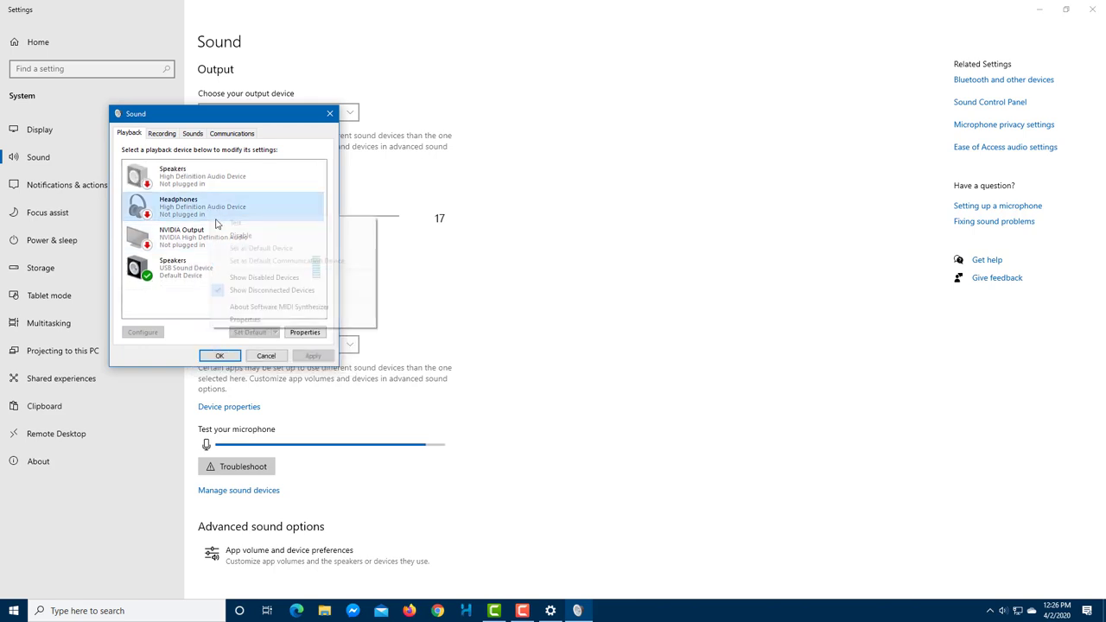
click(258, 236)
right_click(214, 208)
click(258, 228)
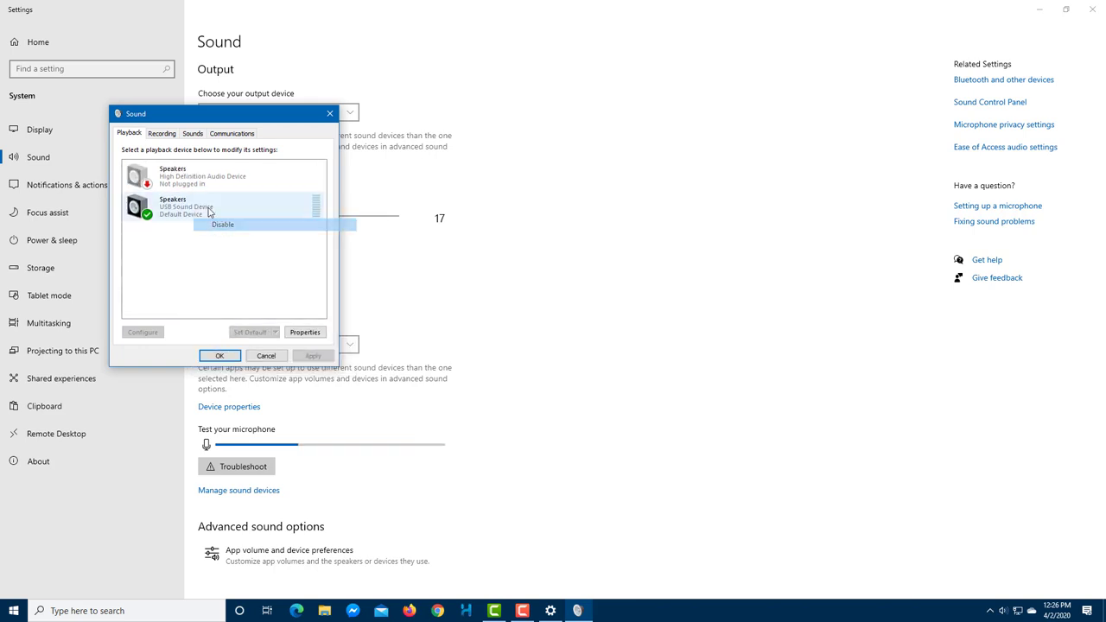
right_click(202, 185)
click(234, 205)
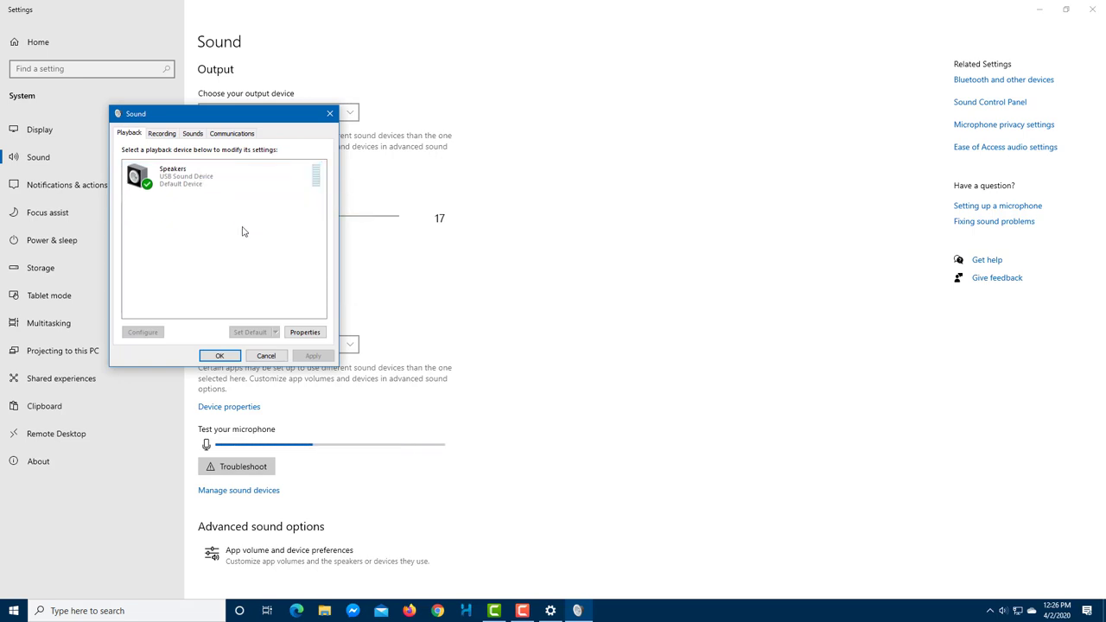
right_click(243, 230)
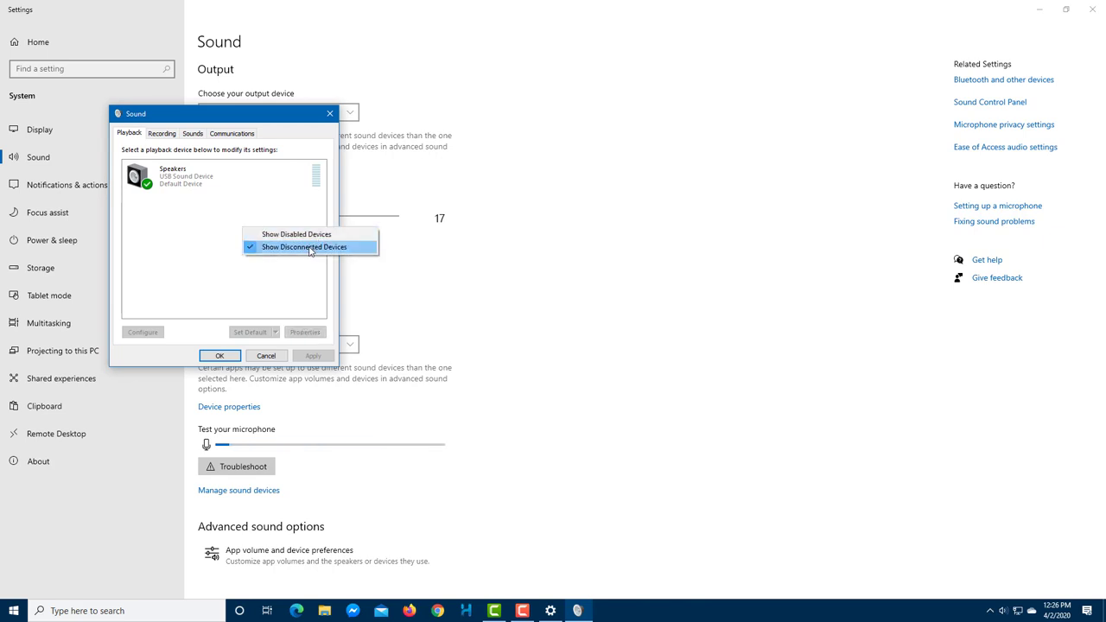
Show disabled devices in the playback list again and check an NVIDIA Output's options
click(298, 235)
scroll(257, 234, down, 3)
scroll(240, 251, up, 3)
scroll(229, 247, down, 5)
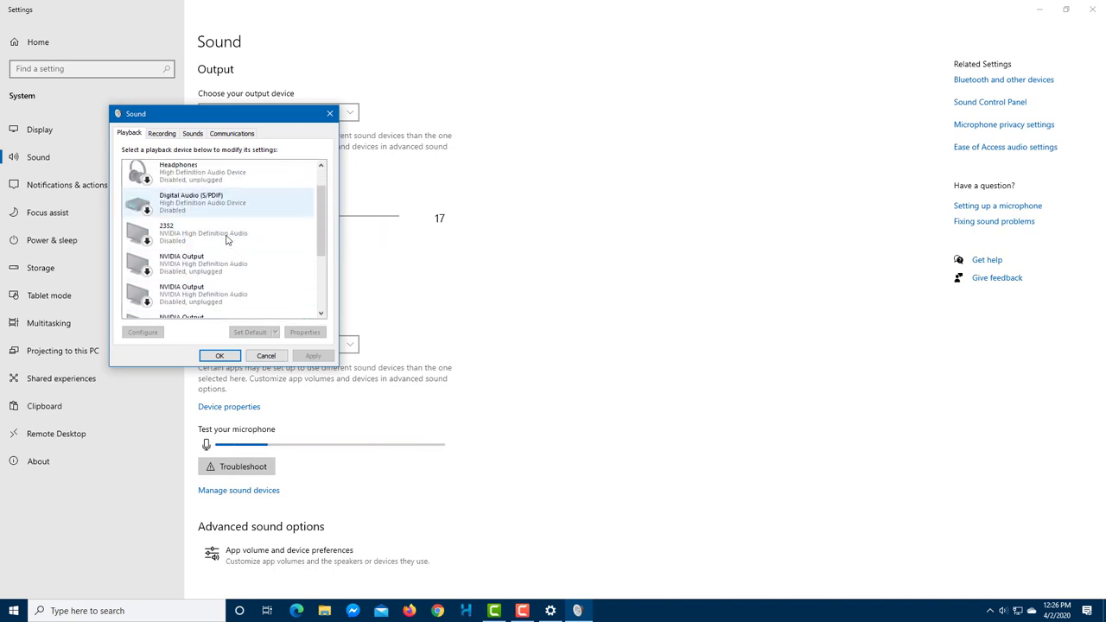
right_click(195, 214)
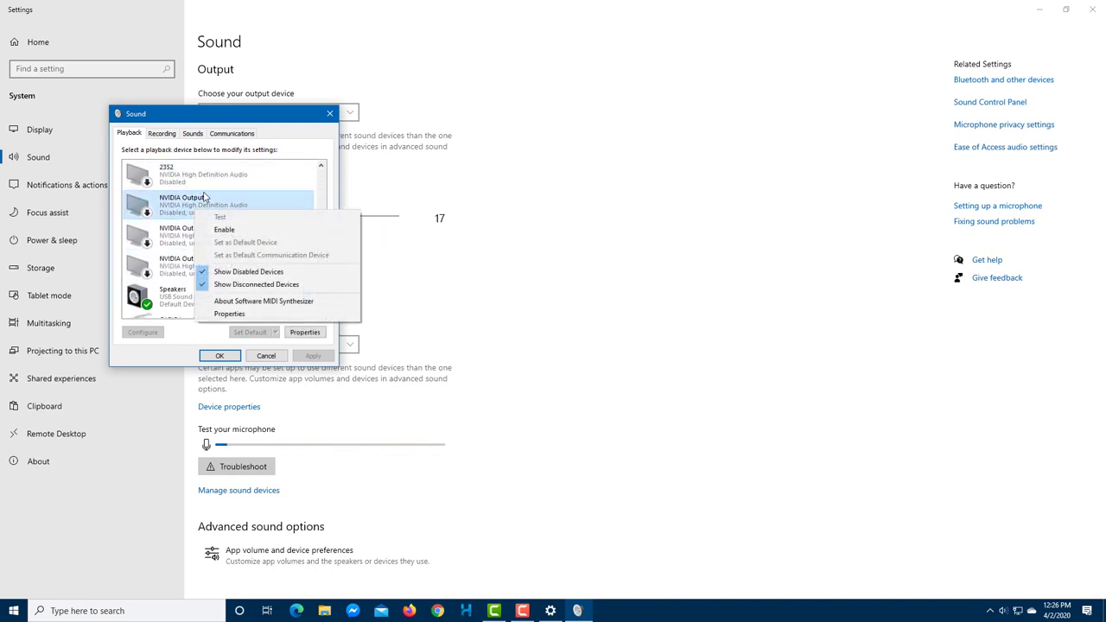
scroll(208, 218, up, 3)
scroll(209, 218, up, 1)
Re-enable the Headphones and select the Speakers (USB Sound Device) entry
right_click(200, 183)
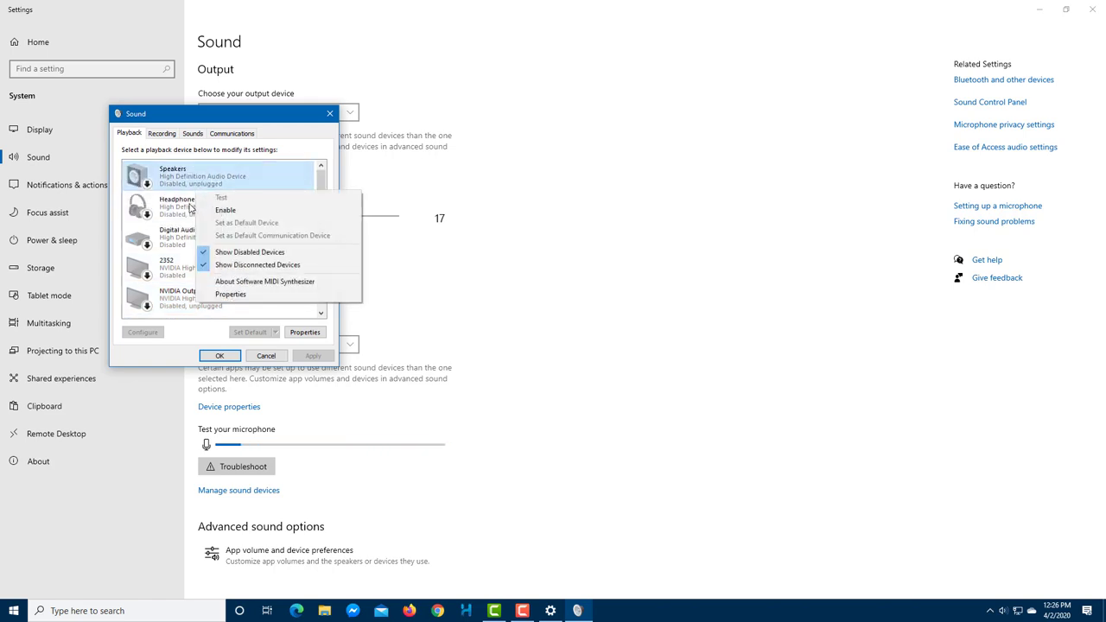
right_click(191, 206)
click(220, 226)
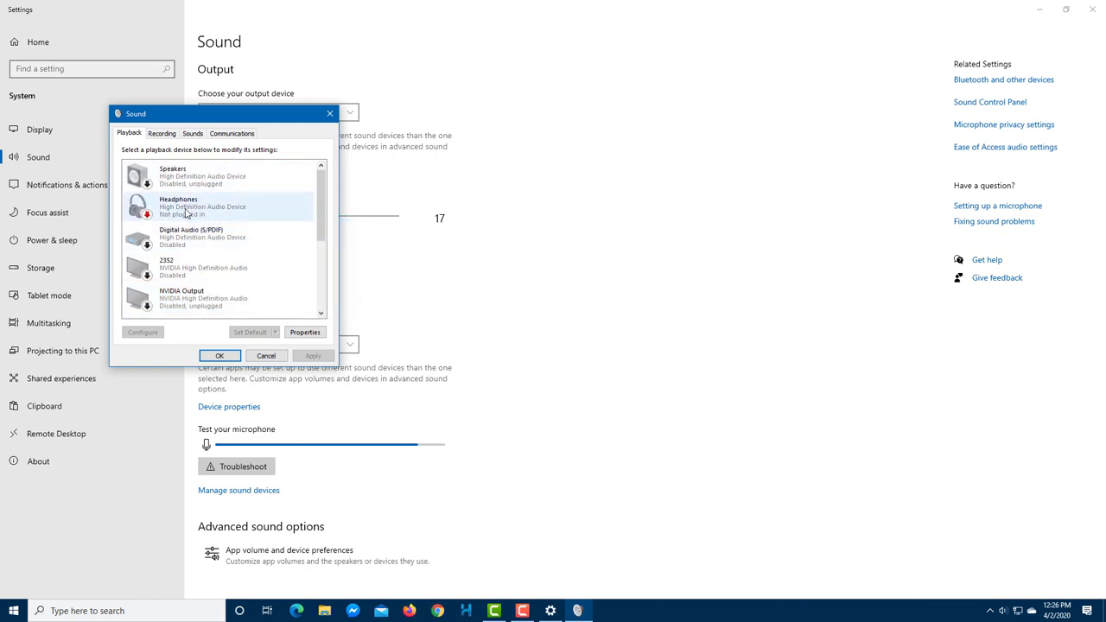
scroll(173, 225, down, 5)
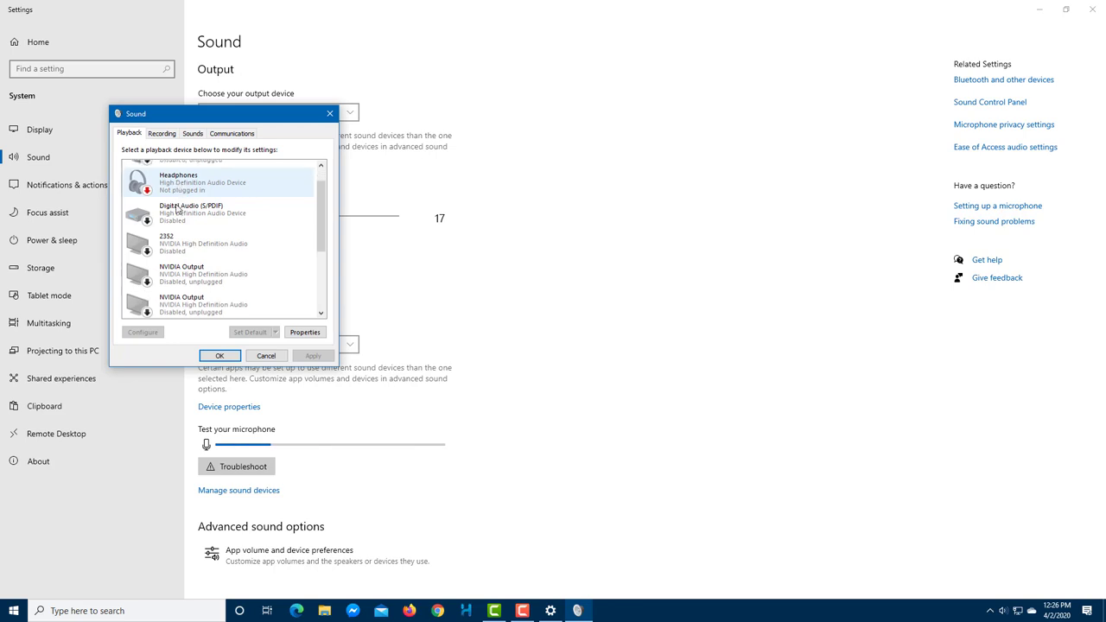
scroll(172, 240, down, 2)
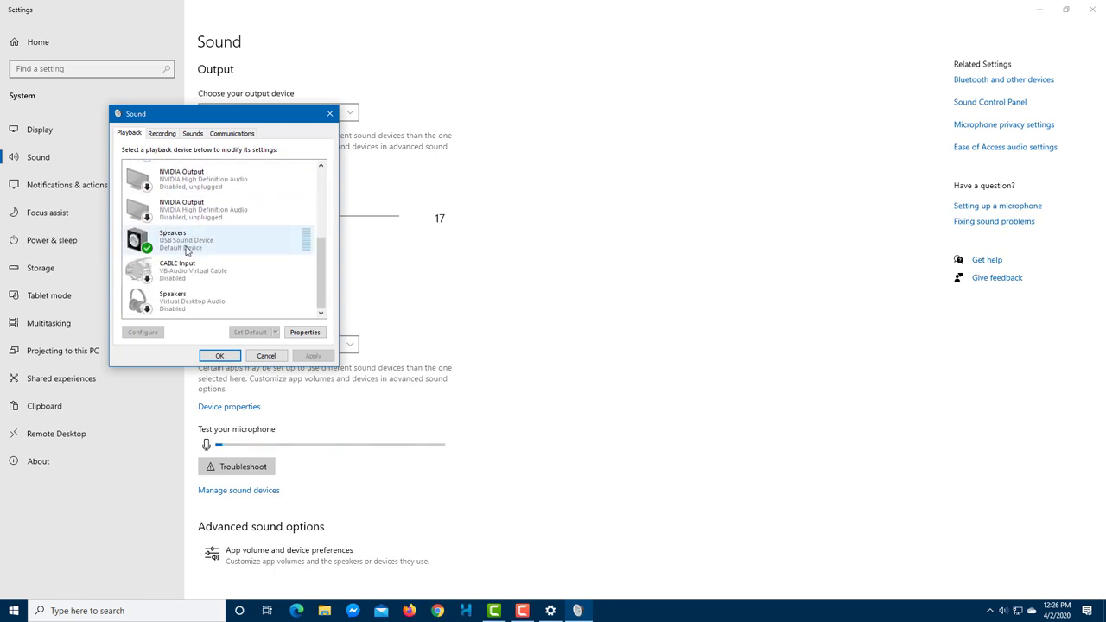
click(216, 244)
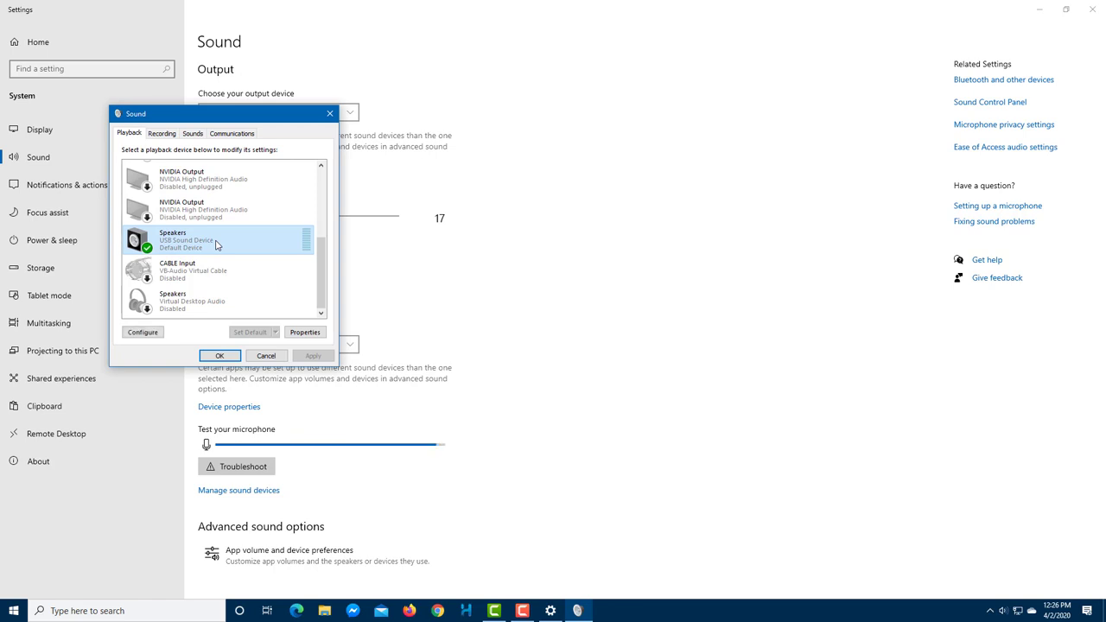
Configure the USB speakers as Stereo, test the sound, keep full-range speakers, and finish setup
click(142, 332)
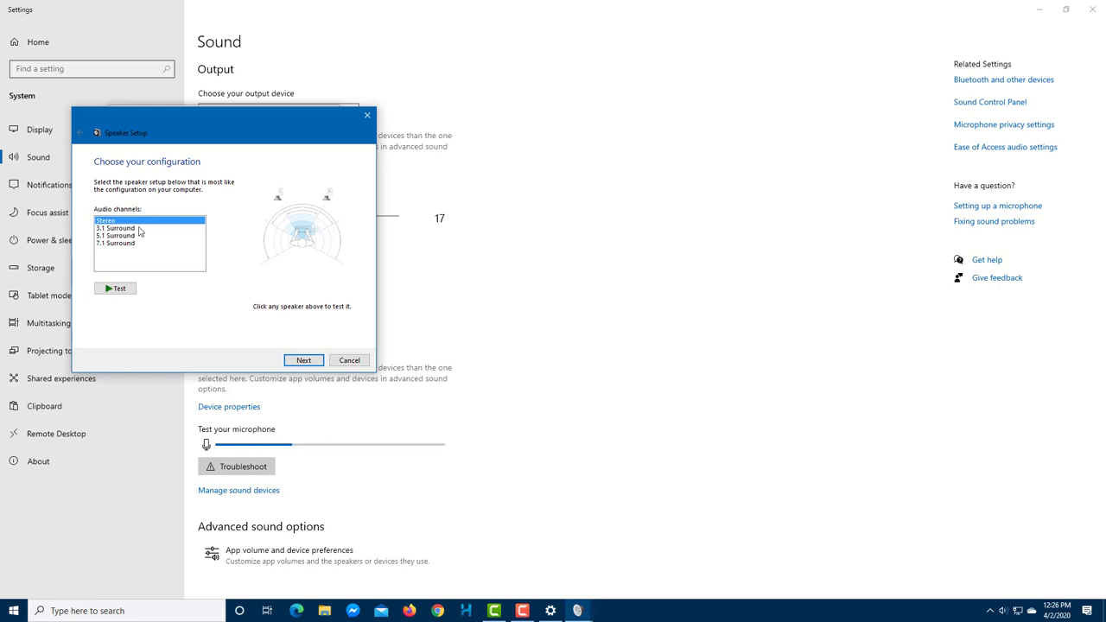
click(107, 290)
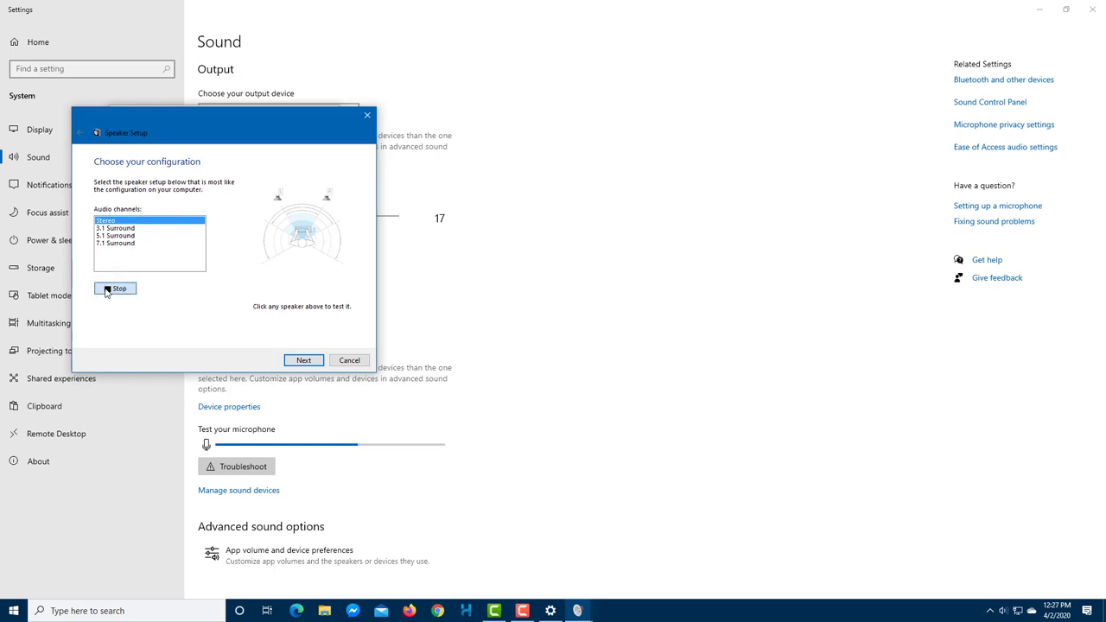
click(108, 290)
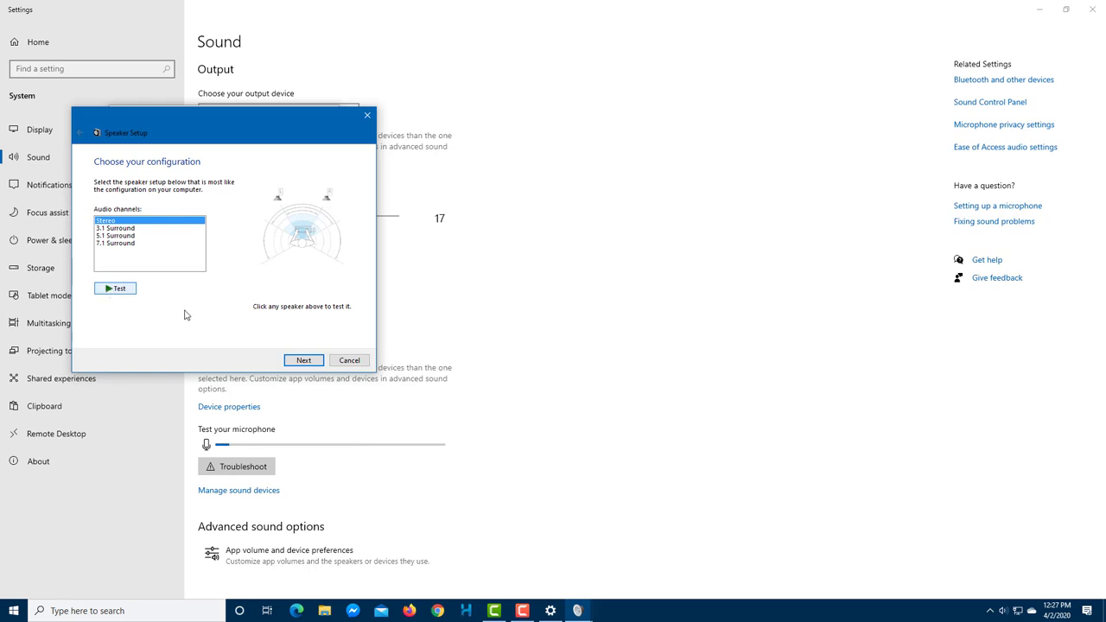
click(314, 363)
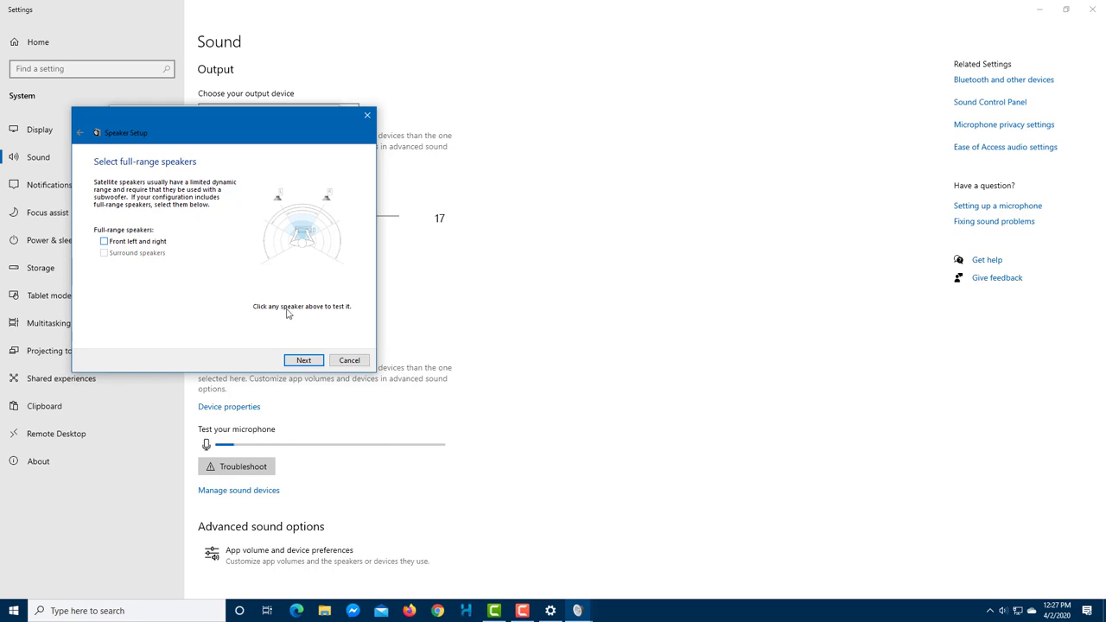
click(317, 362)
click(319, 364)
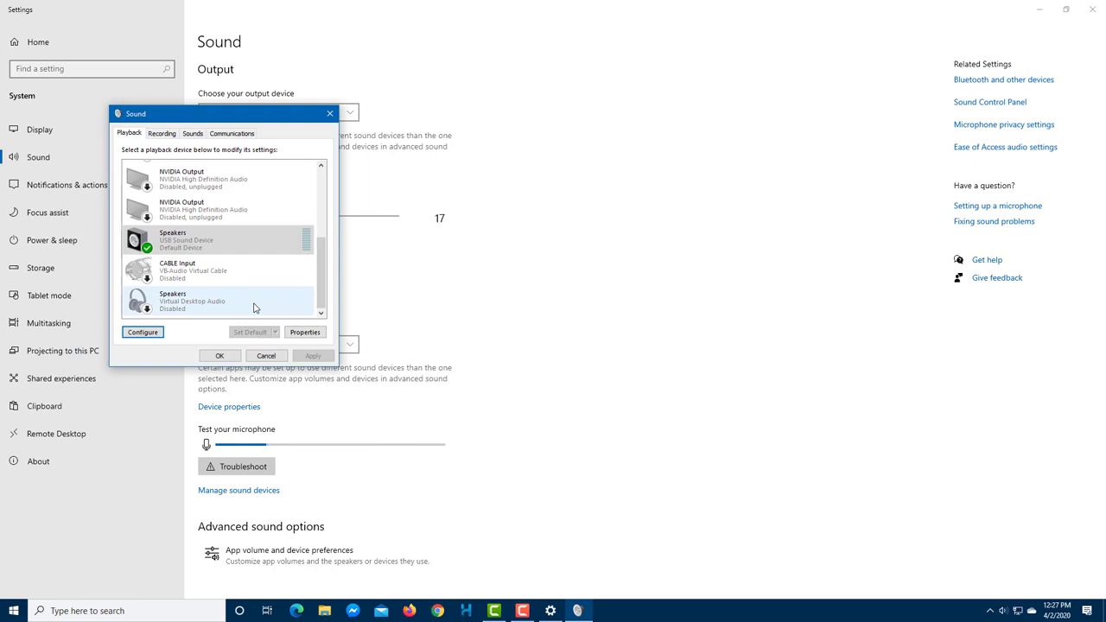
Open the USB speakers' properties, check the USB Sound Device controller, then view Levels and Enhancements
click(305, 332)
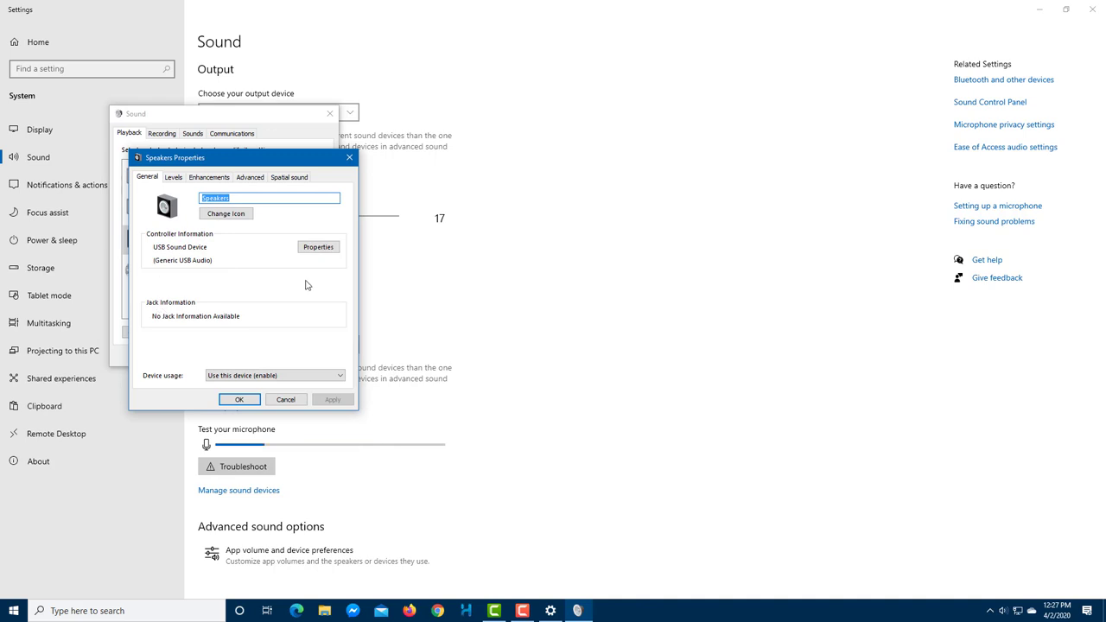
click(318, 247)
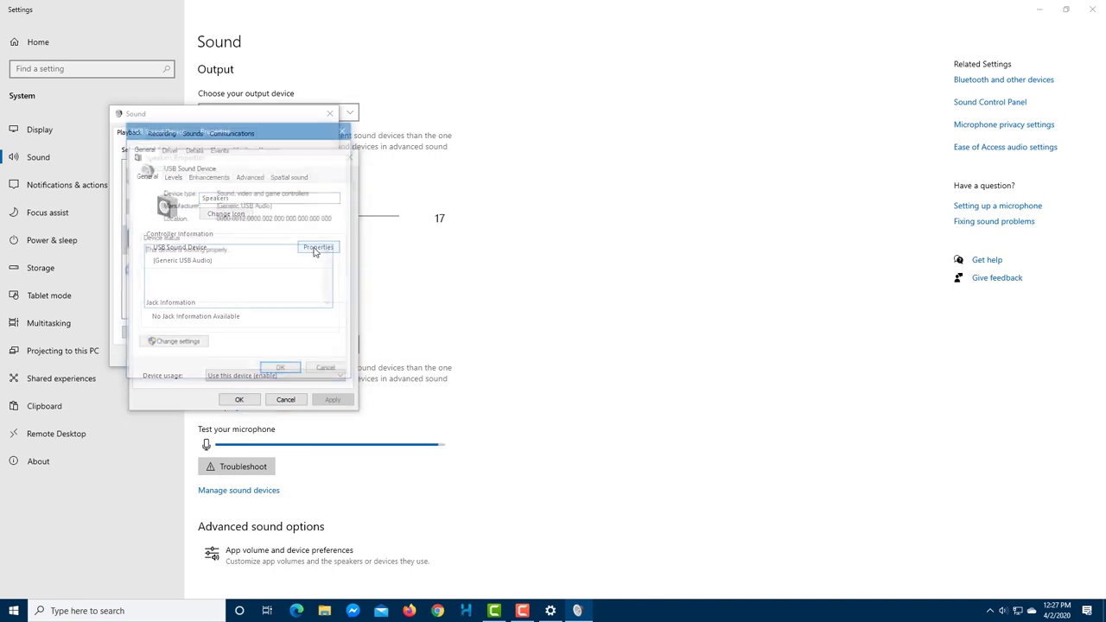
click(345, 130)
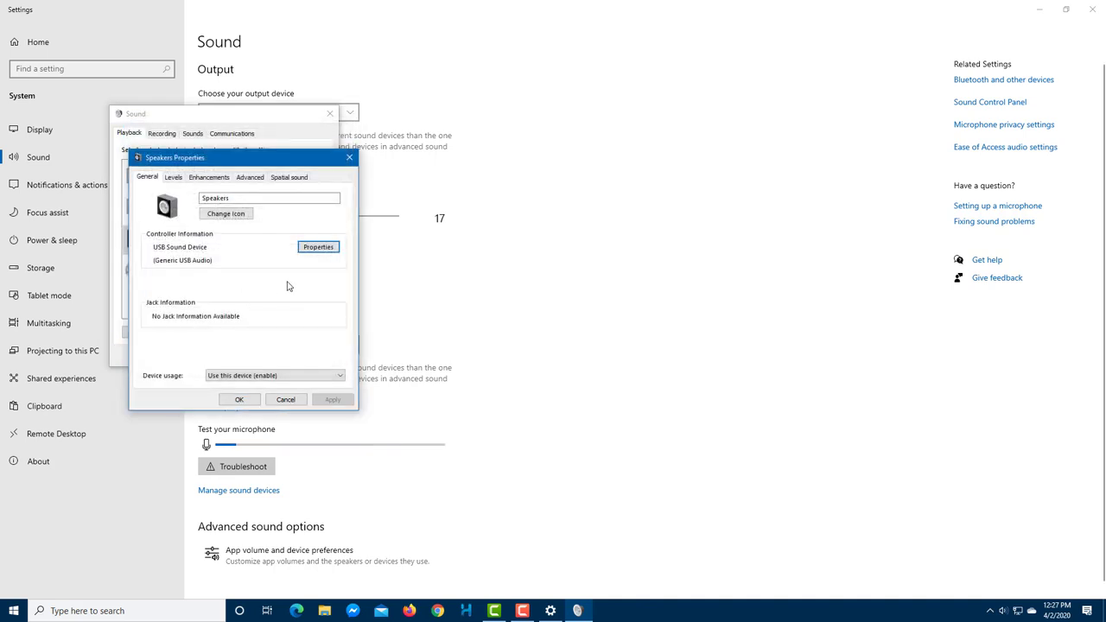
click(174, 177)
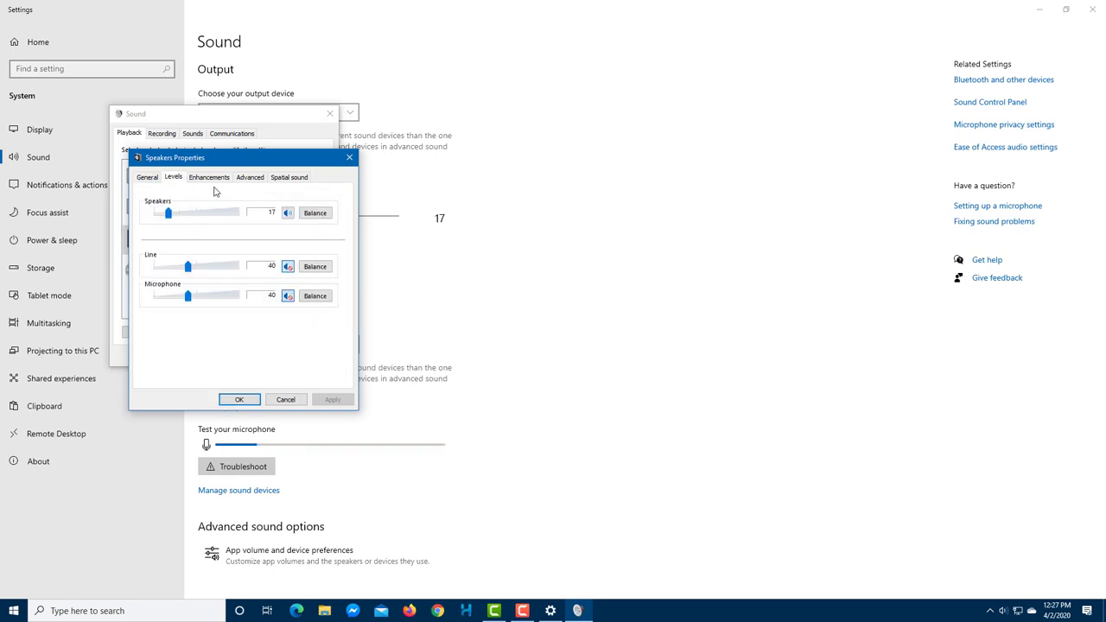
click(210, 178)
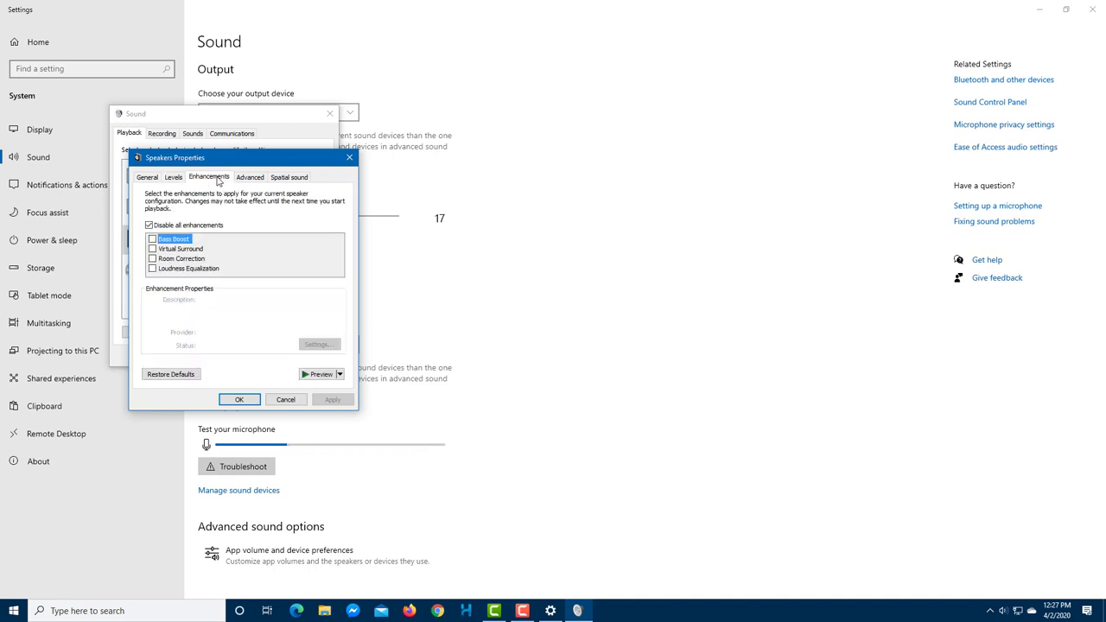
Preview the speaker enhancements and inspect Virtual Surround, then leave all enhancements disabled
click(179, 226)
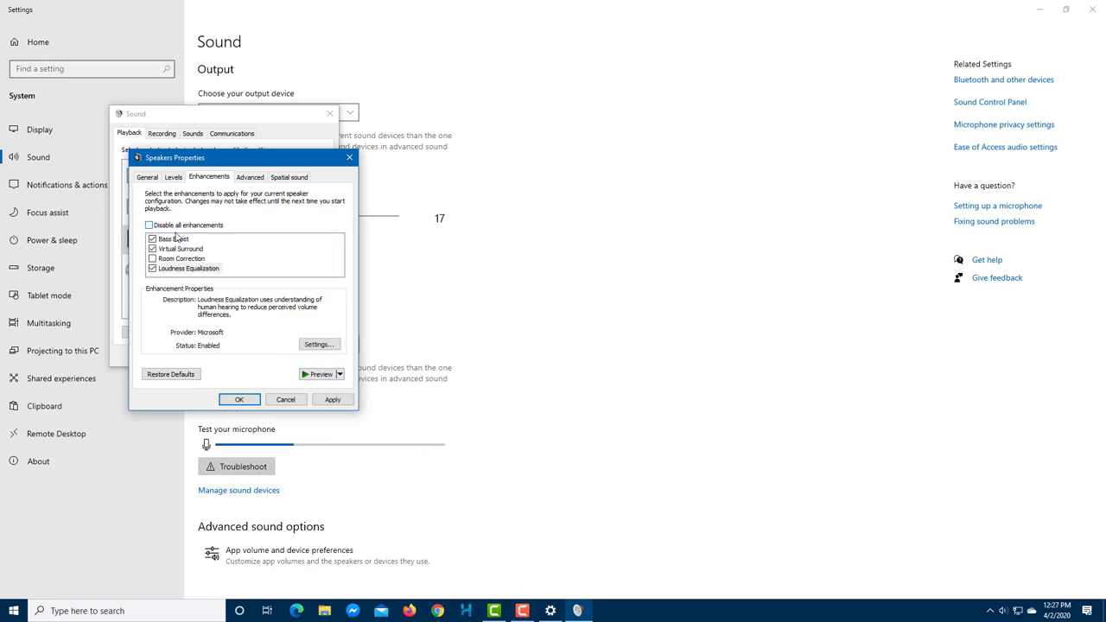
click(320, 374)
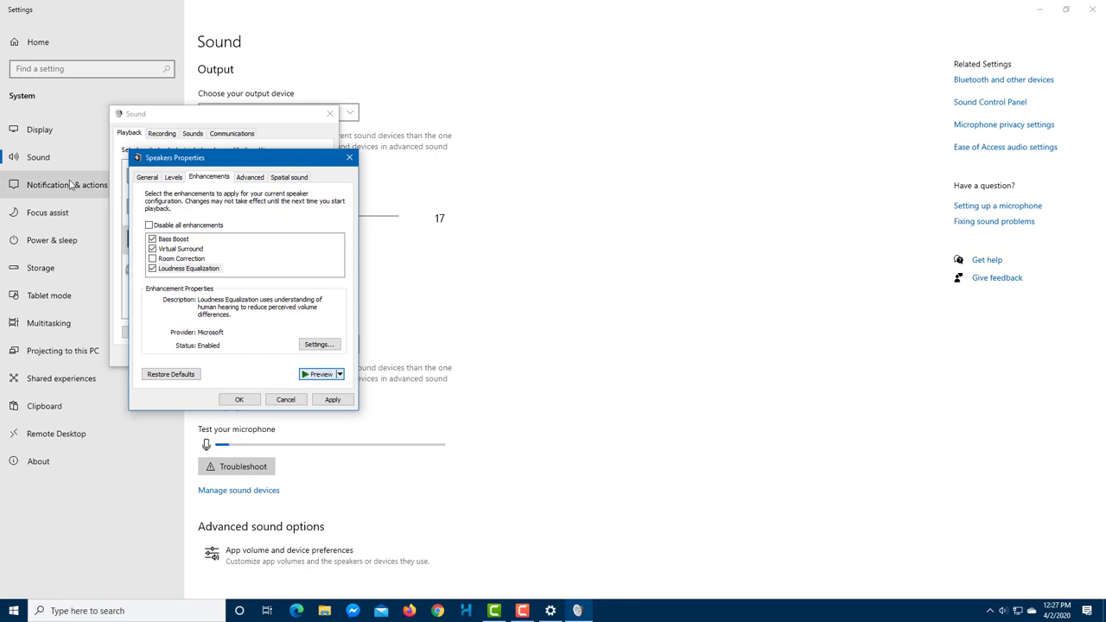
click(149, 226)
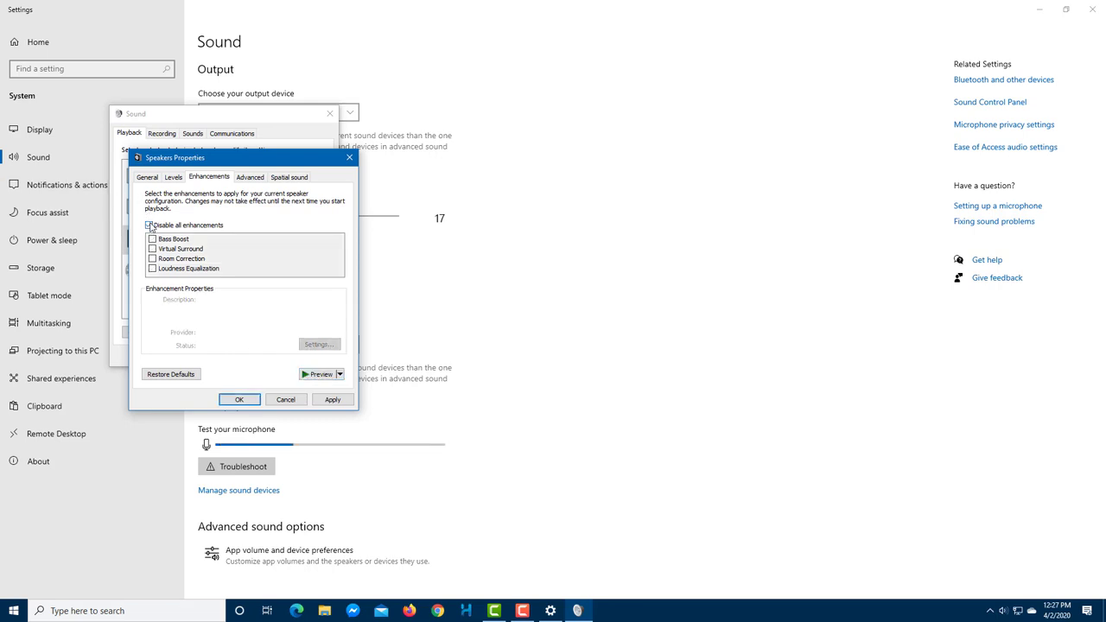
click(149, 225)
click(157, 250)
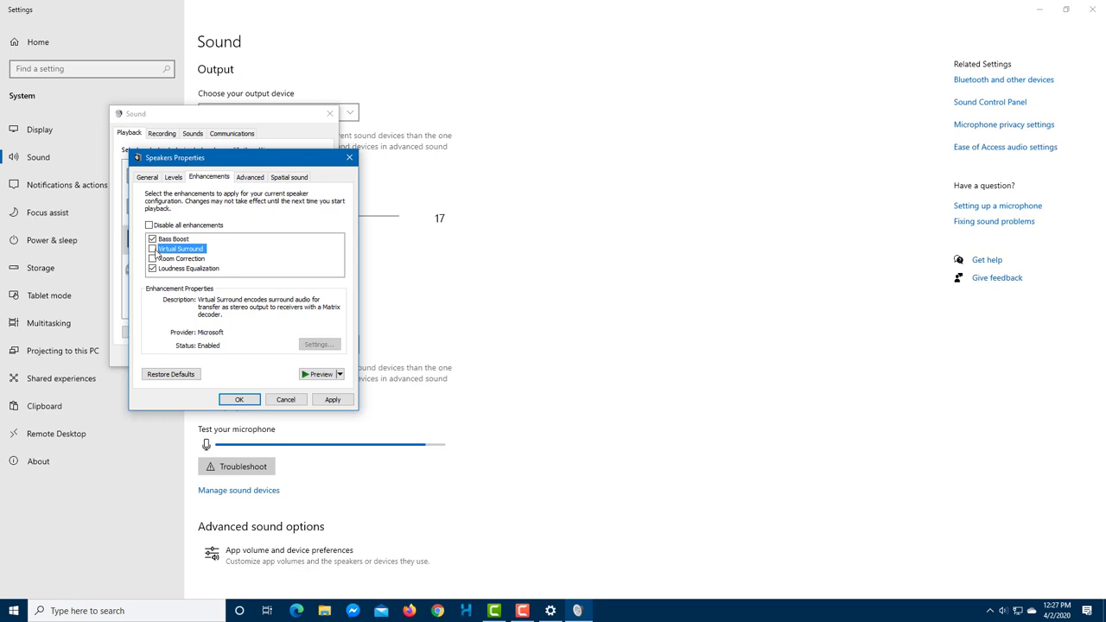
click(150, 226)
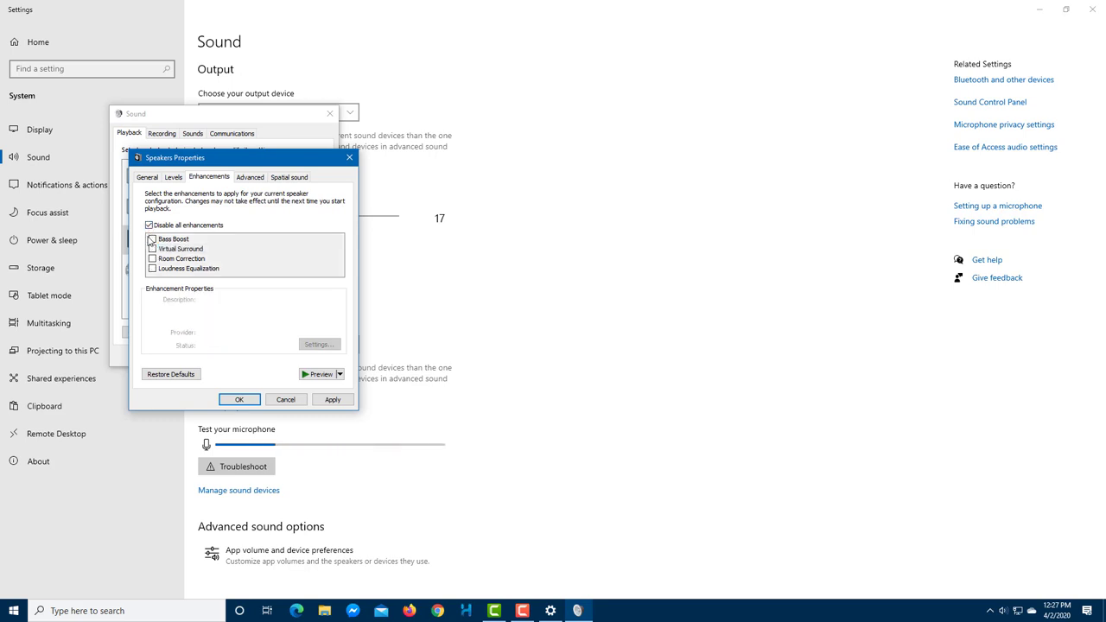
click(249, 178)
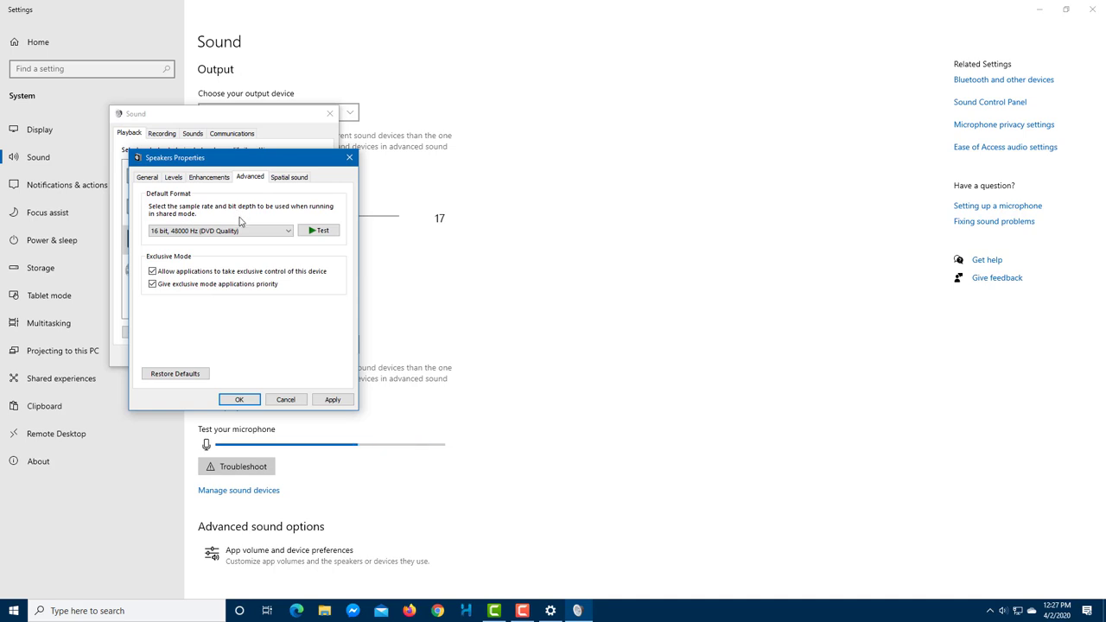
Keep the speakers' default format at 16 bit, 48000 Hz (DVD Quality) and play a test sound
click(246, 230)
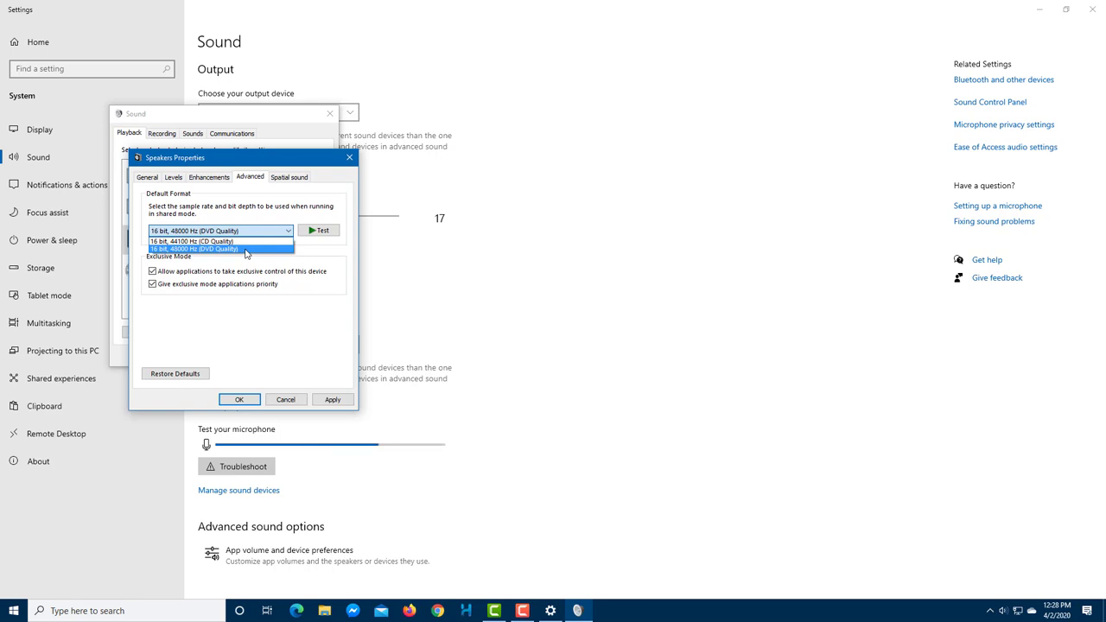
click(229, 311)
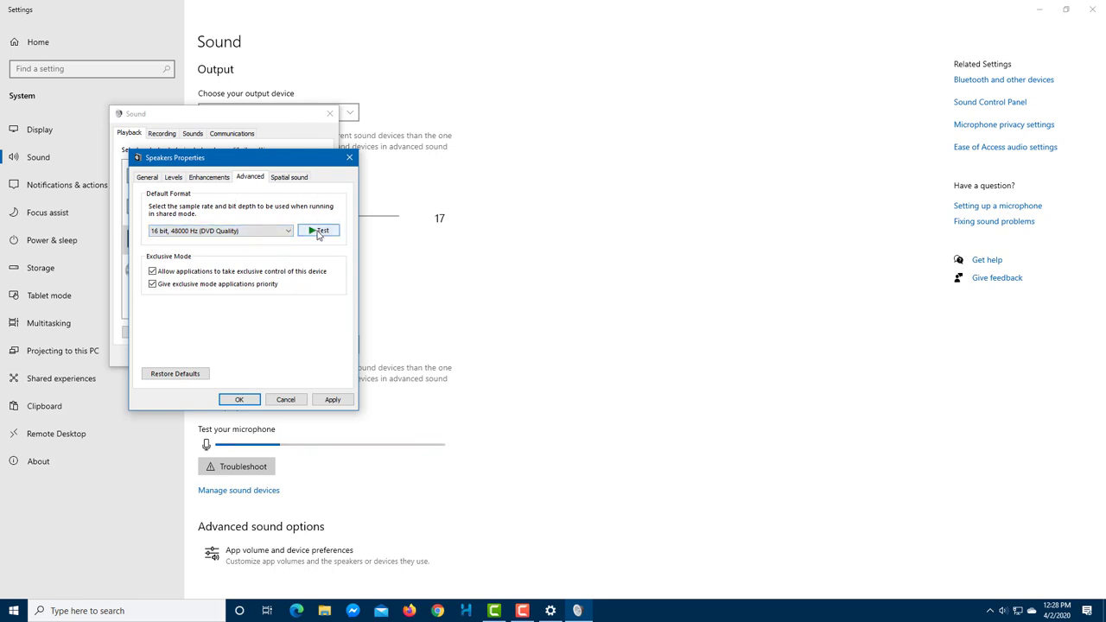
click(252, 231)
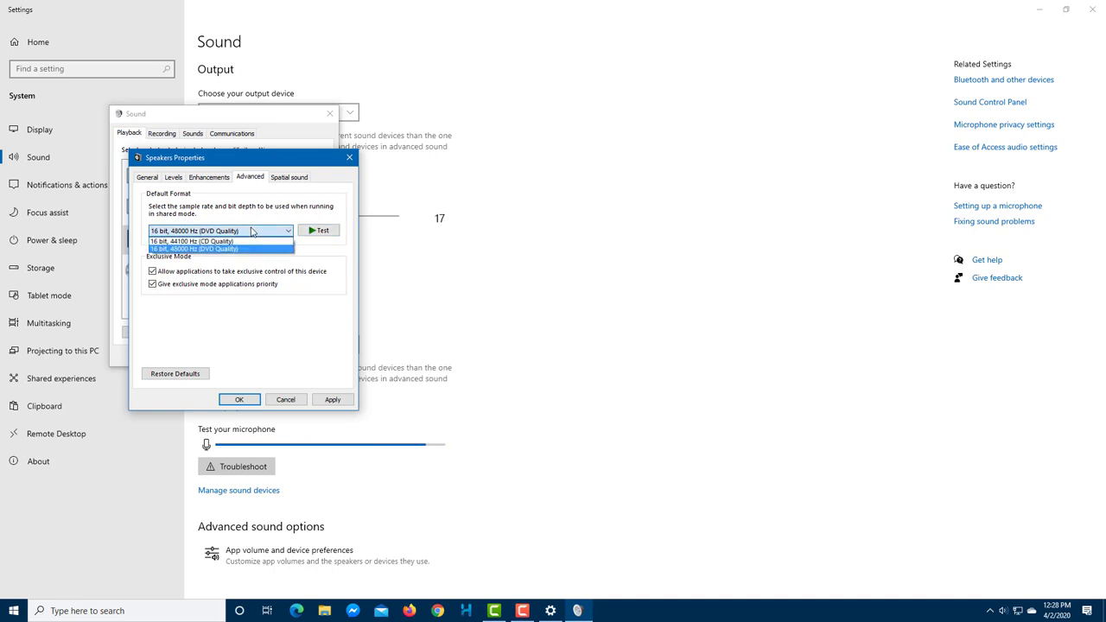
click(309, 257)
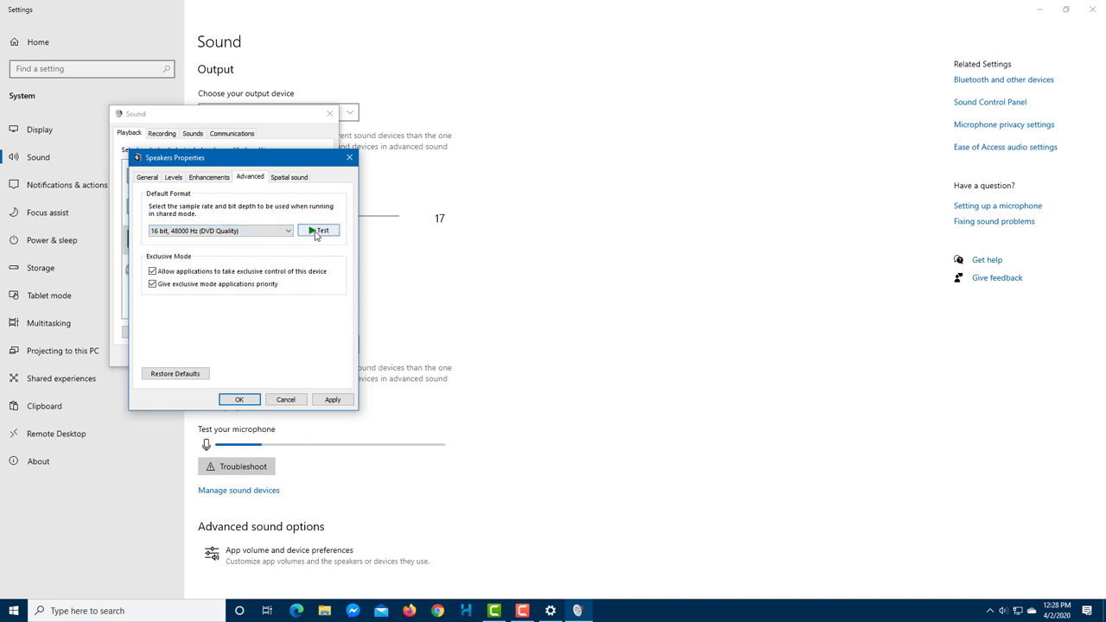
click(318, 230)
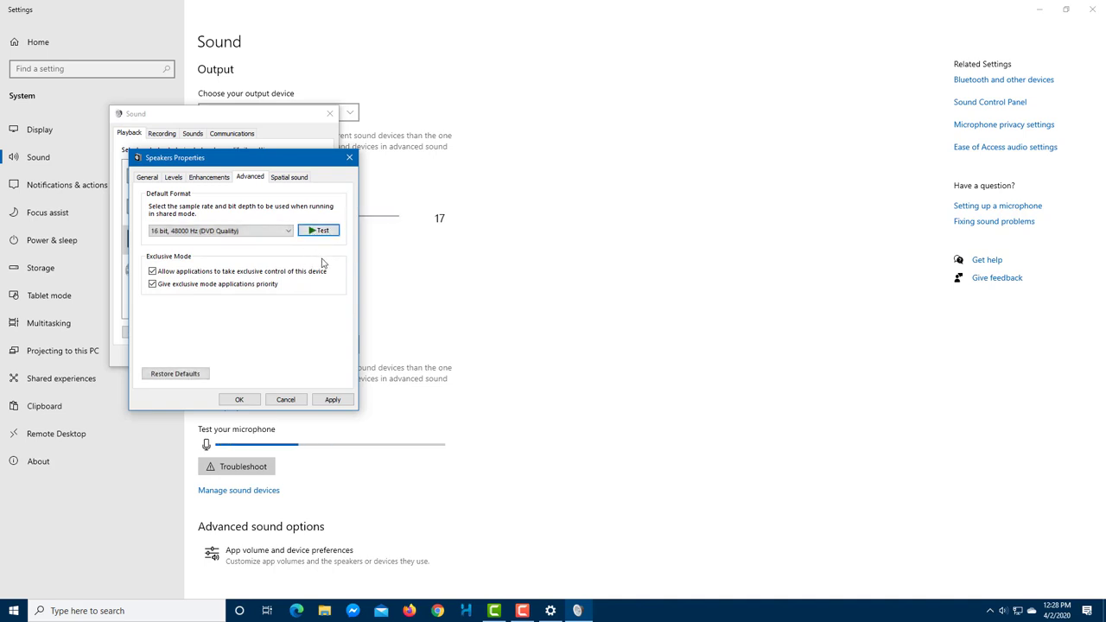
Confirm the speakers' spatial sound format stays Off
click(281, 177)
click(249, 231)
click(273, 319)
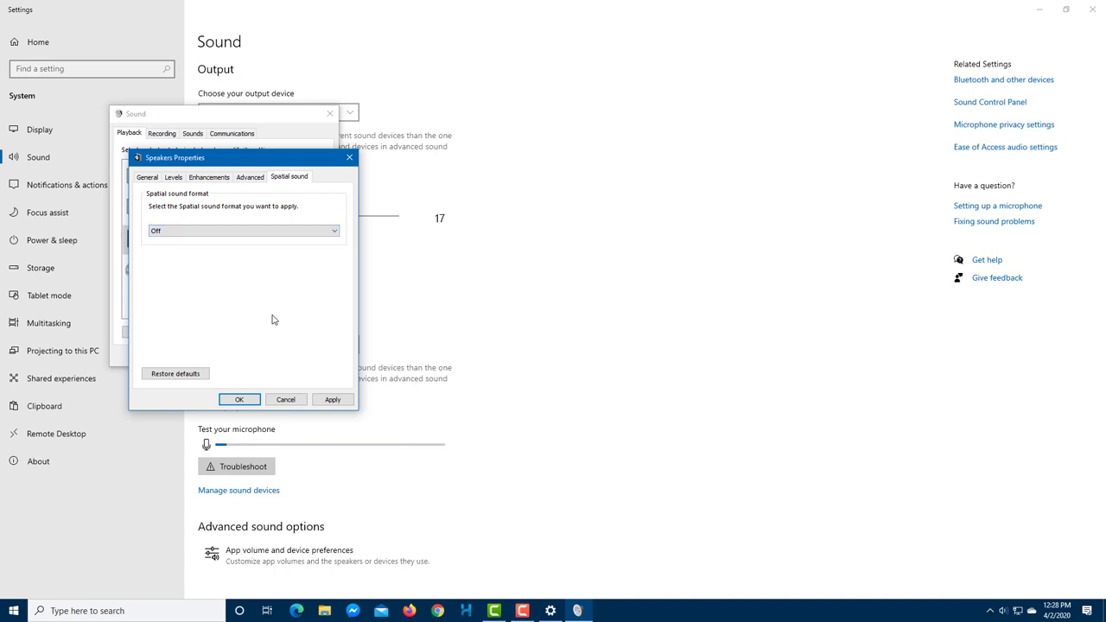
Close the speaker properties and browse the recording devices list
click(349, 159)
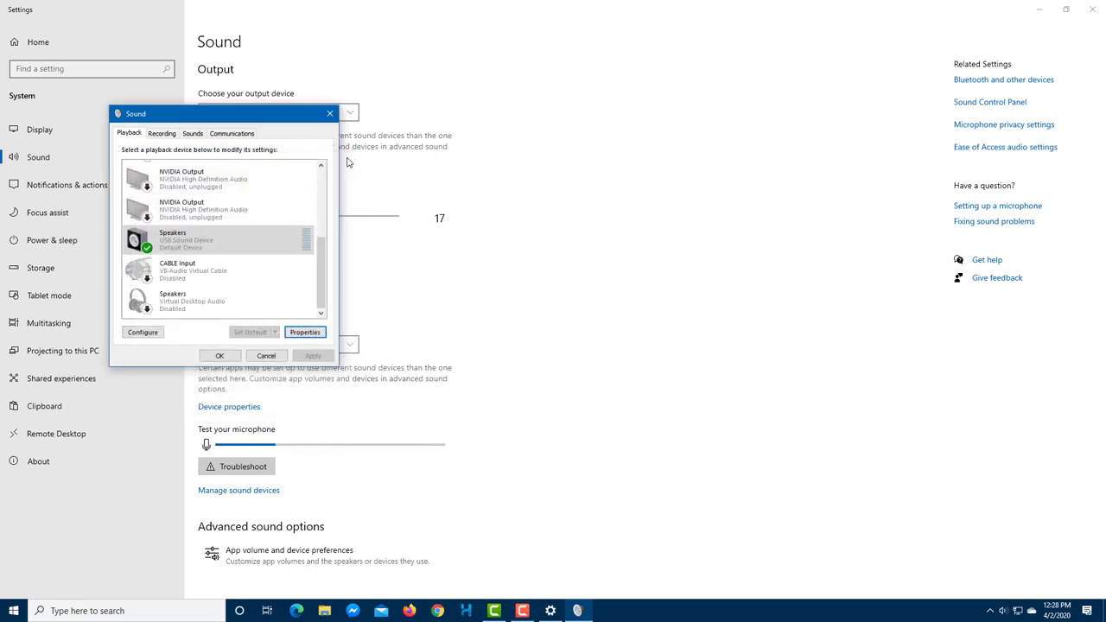
click(166, 135)
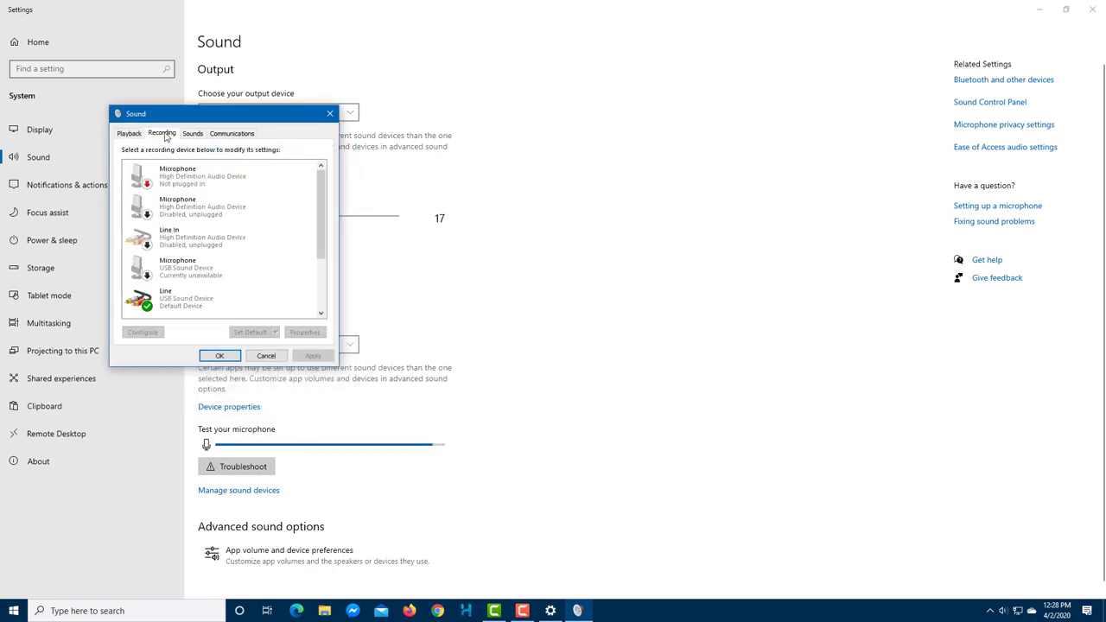
scroll(317, 229, down, 1)
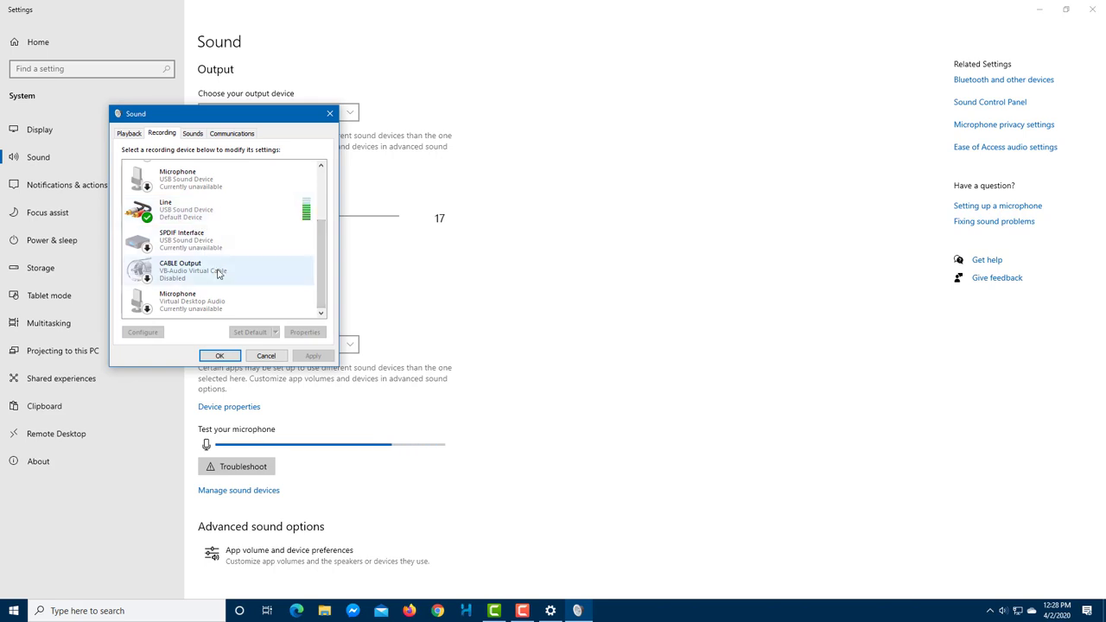
scroll(207, 259, up, 2)
scroll(186, 224, down, 1)
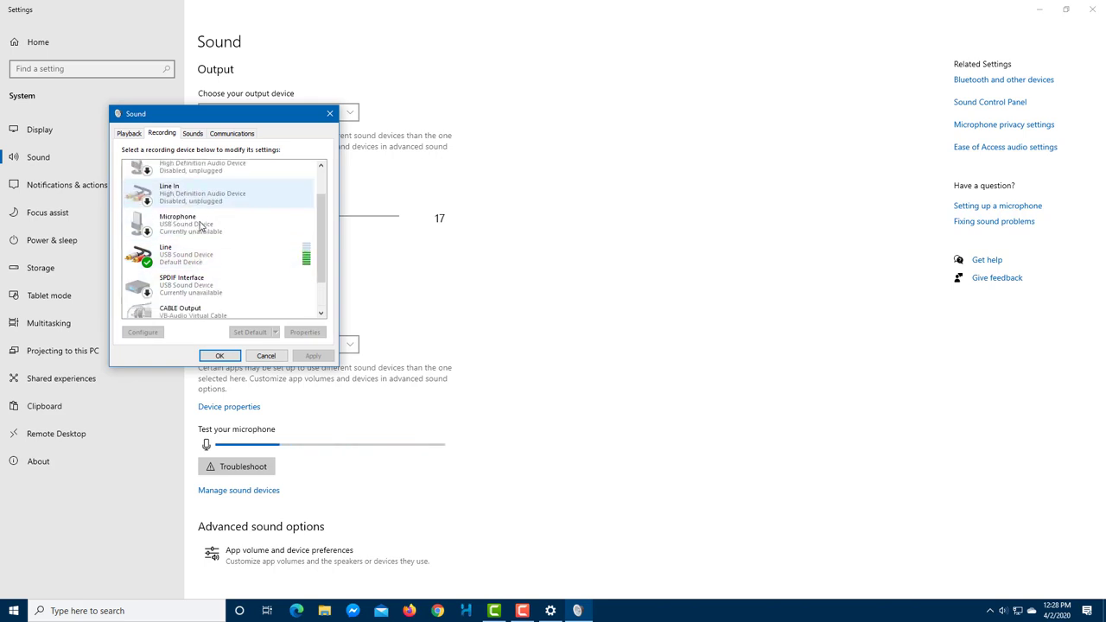
scroll(193, 246, down, 1)
scroll(160, 164, up, 3)
scroll(208, 259, down, 3)
scroll(305, 299, down, 1)
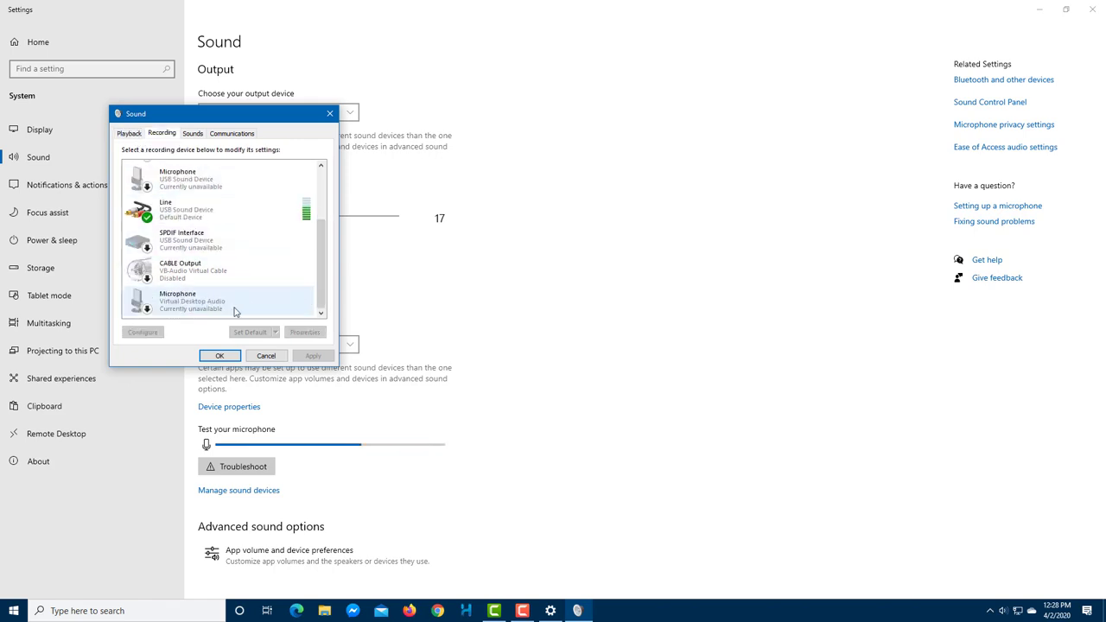
Check CABLE Output's context actions, then select the Line (USB Sound Device) recording device
click(134, 278)
right_click(131, 290)
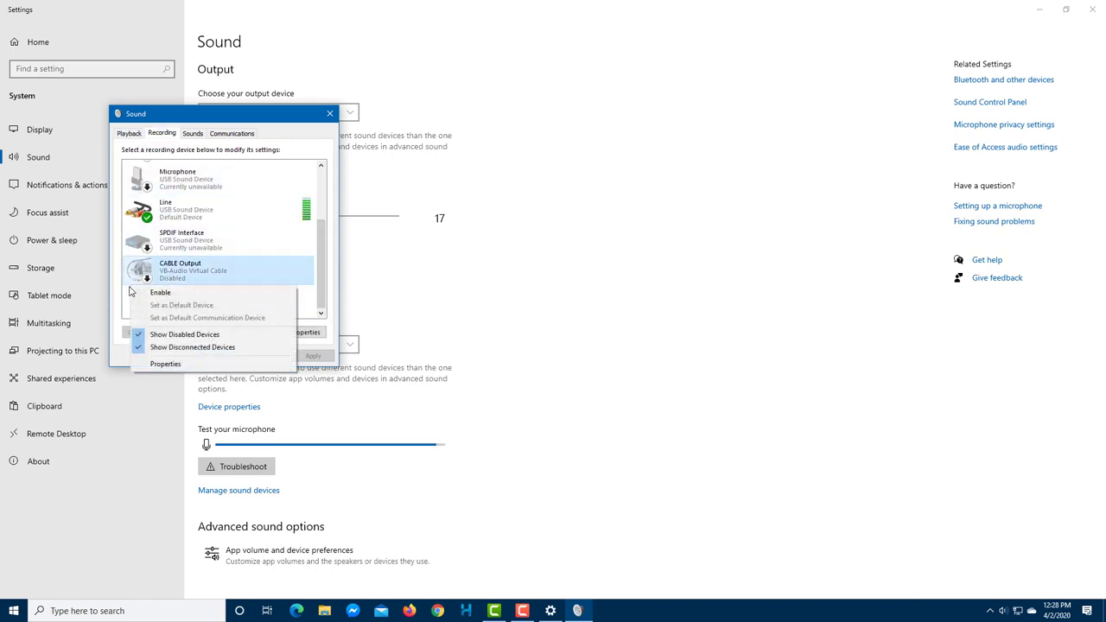
click(296, 272)
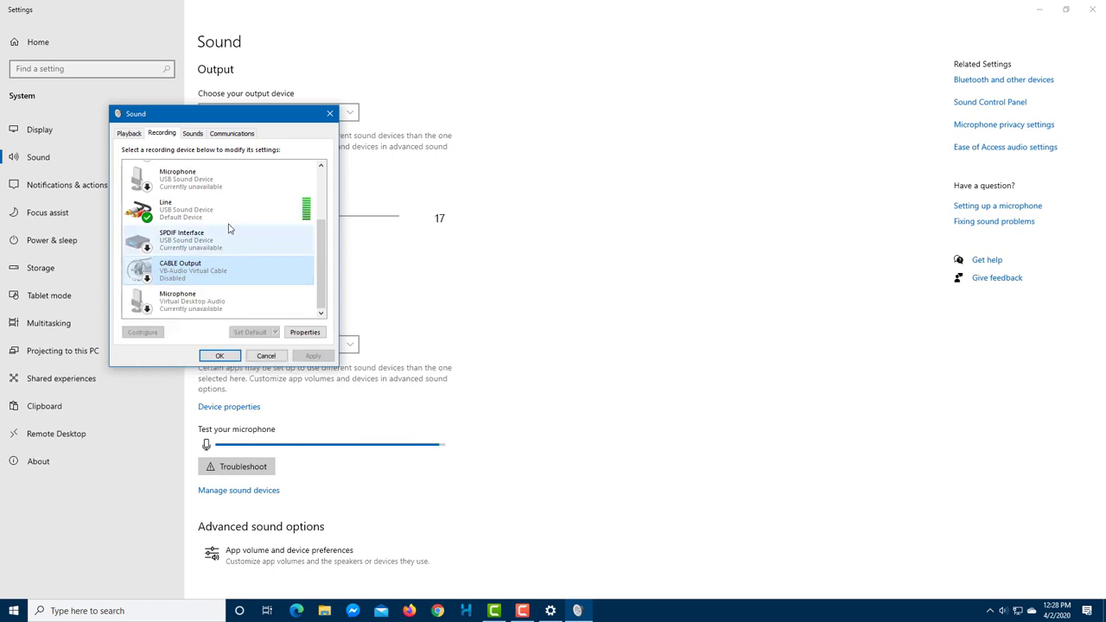
click(131, 135)
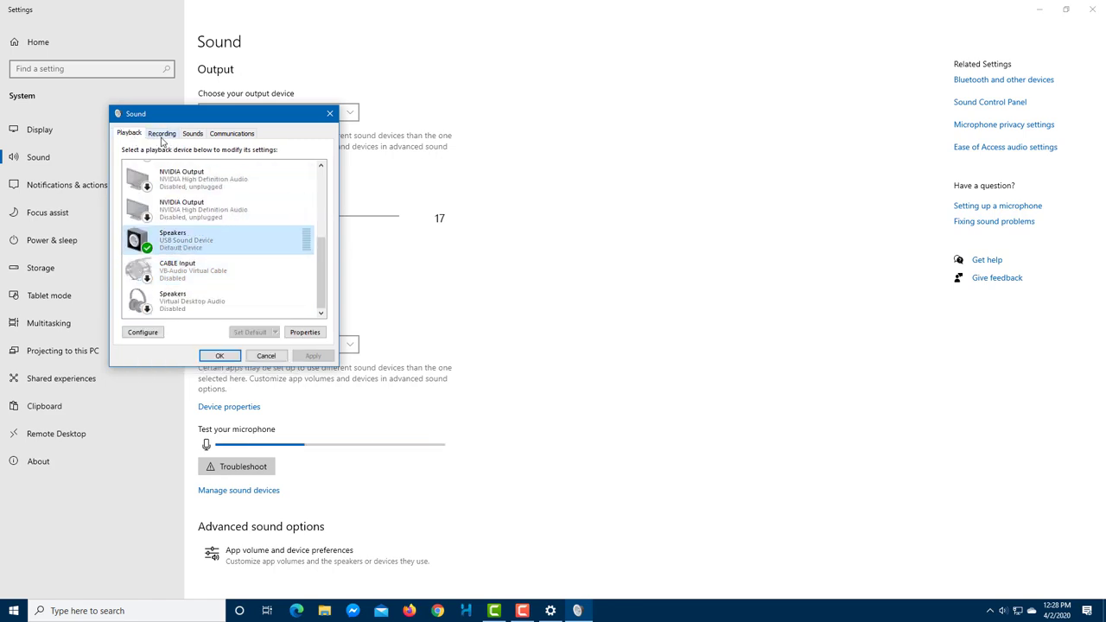
click(162, 134)
click(210, 216)
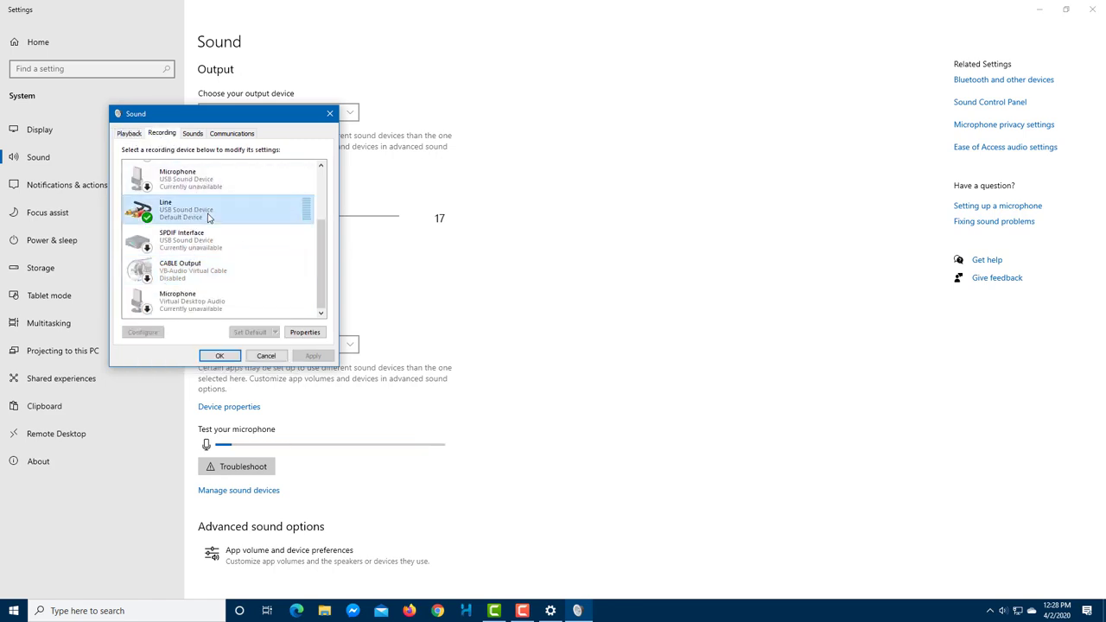
click(304, 333)
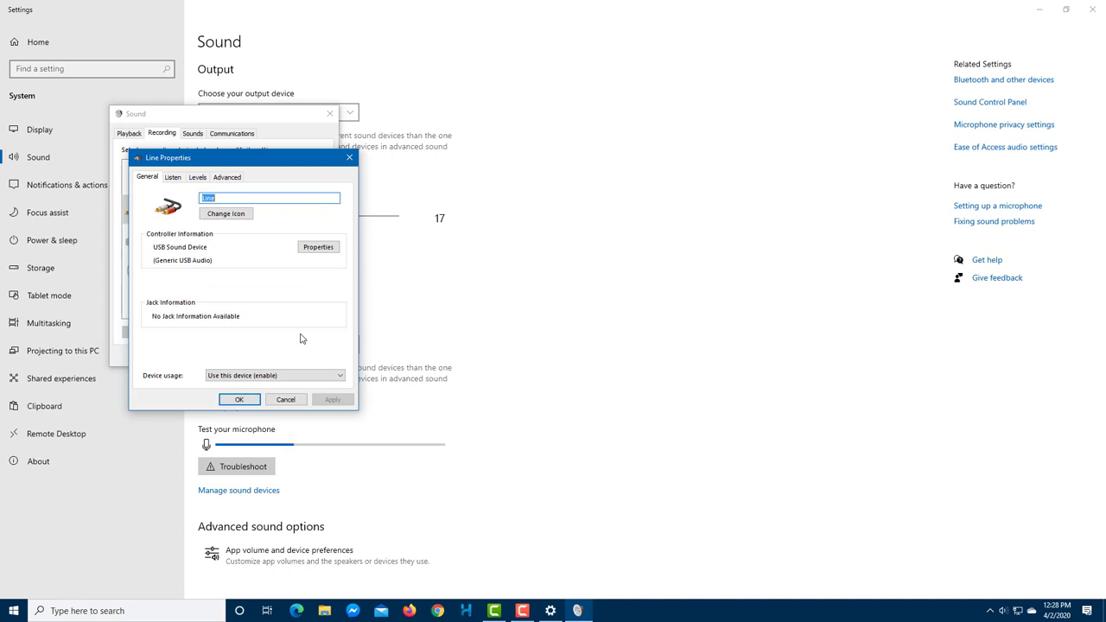
click(173, 178)
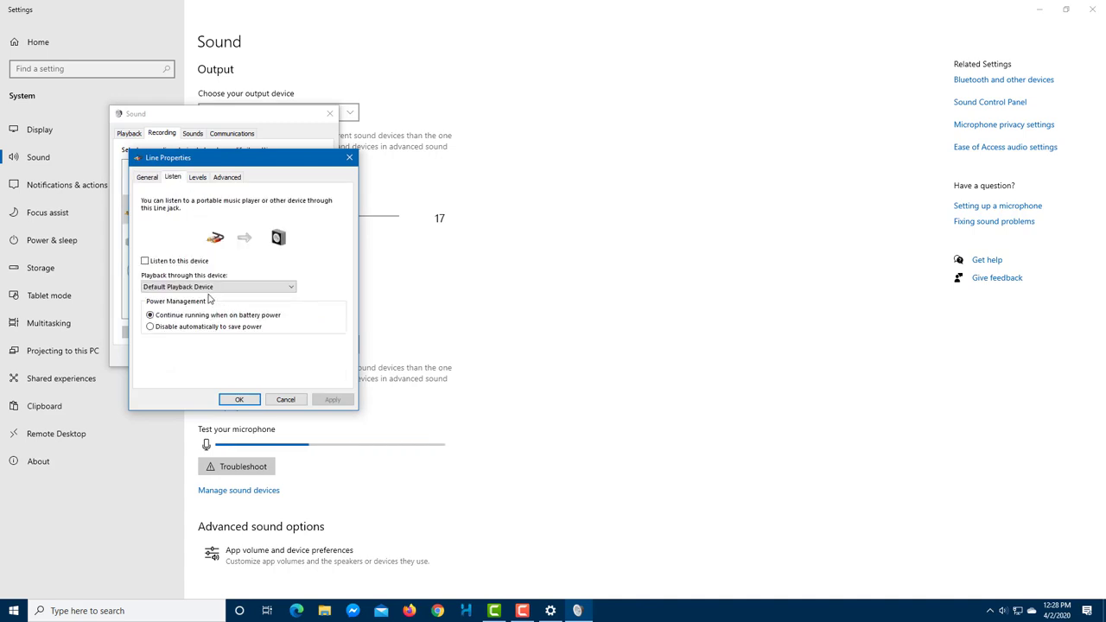
click(173, 262)
click(144, 260)
click(332, 399)
click(292, 287)
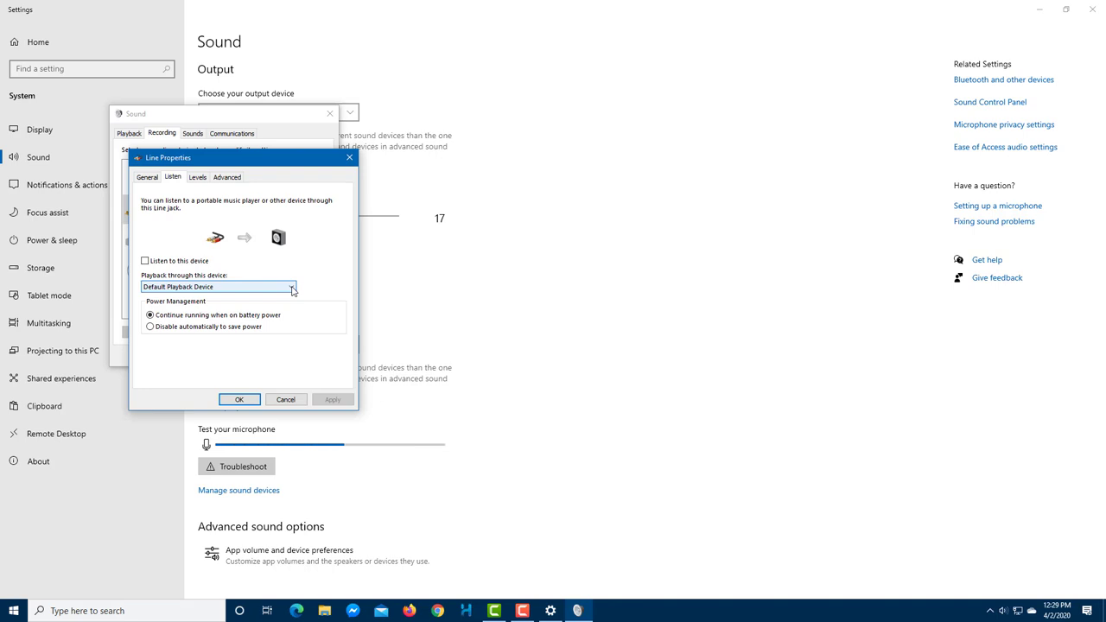
click(199, 178)
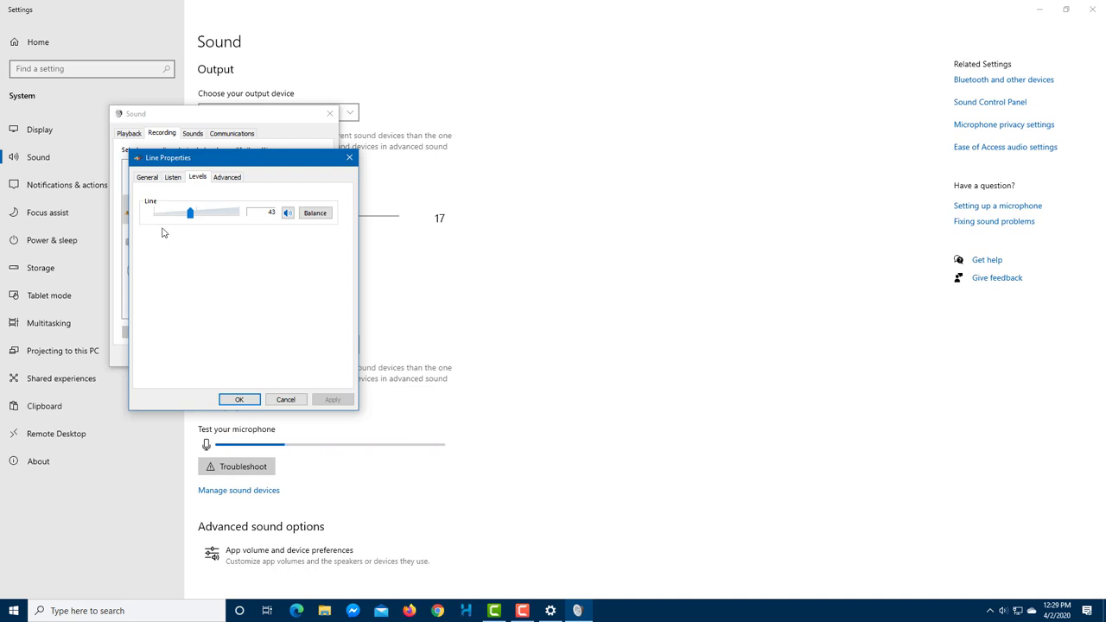
click(316, 213)
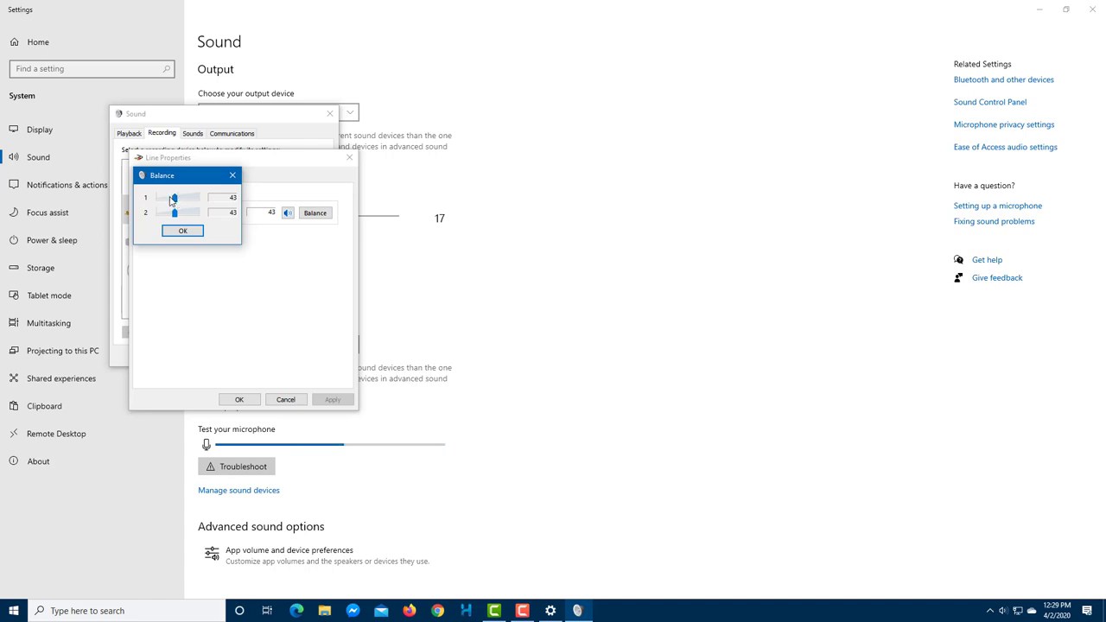
click(235, 177)
click(238, 178)
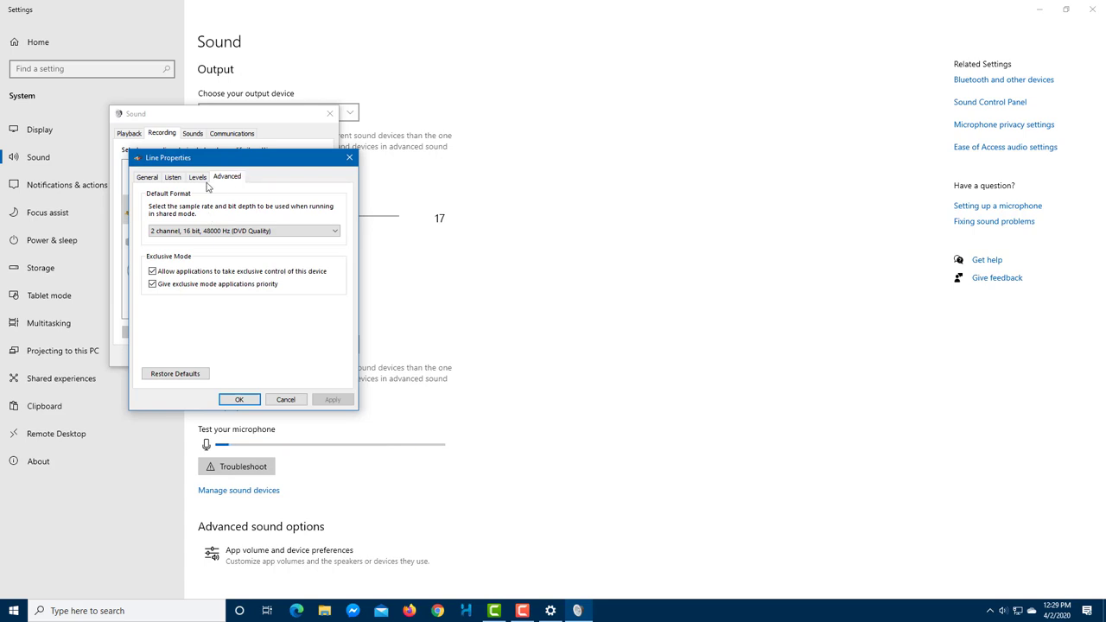
click(227, 230)
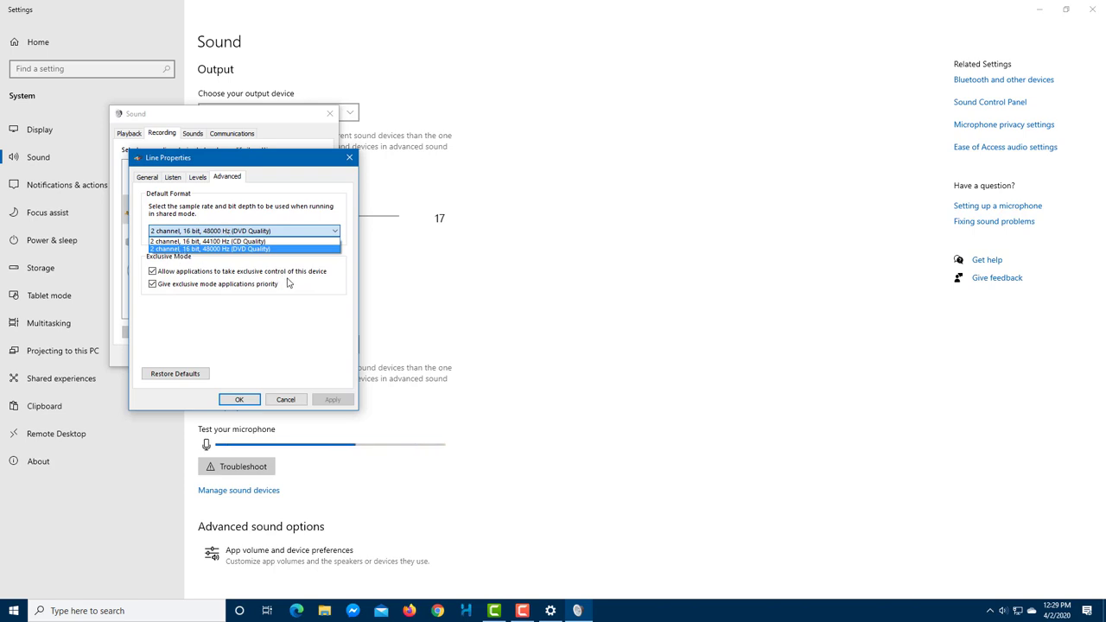
click(223, 256)
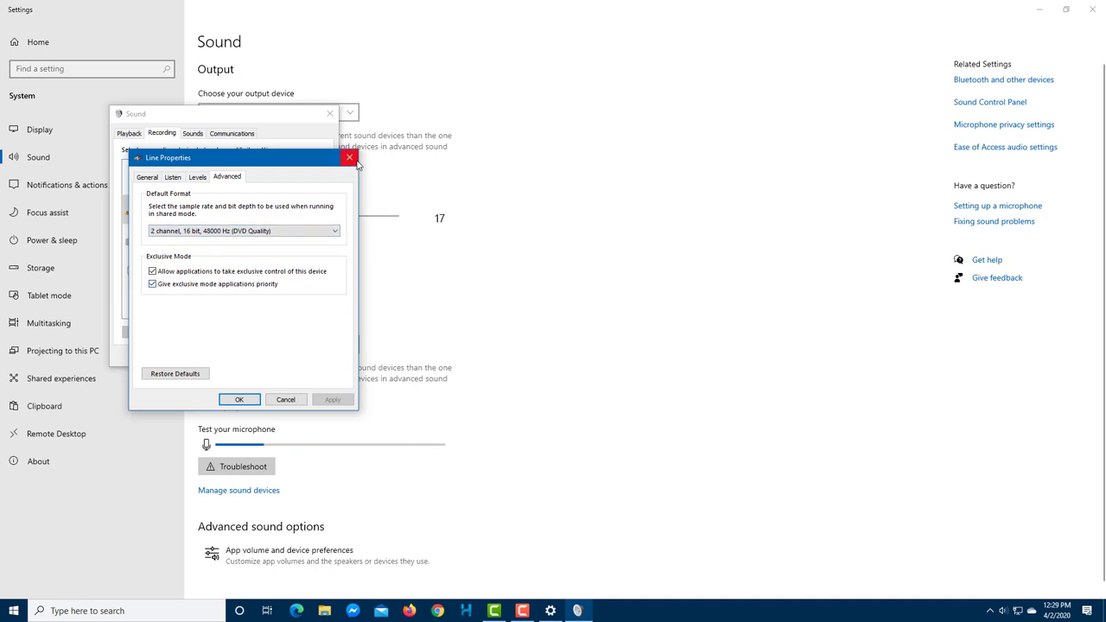
Close Line properties, review the Speakers' Advanced and Enhancements settings, then go to the sound scheme list
click(355, 162)
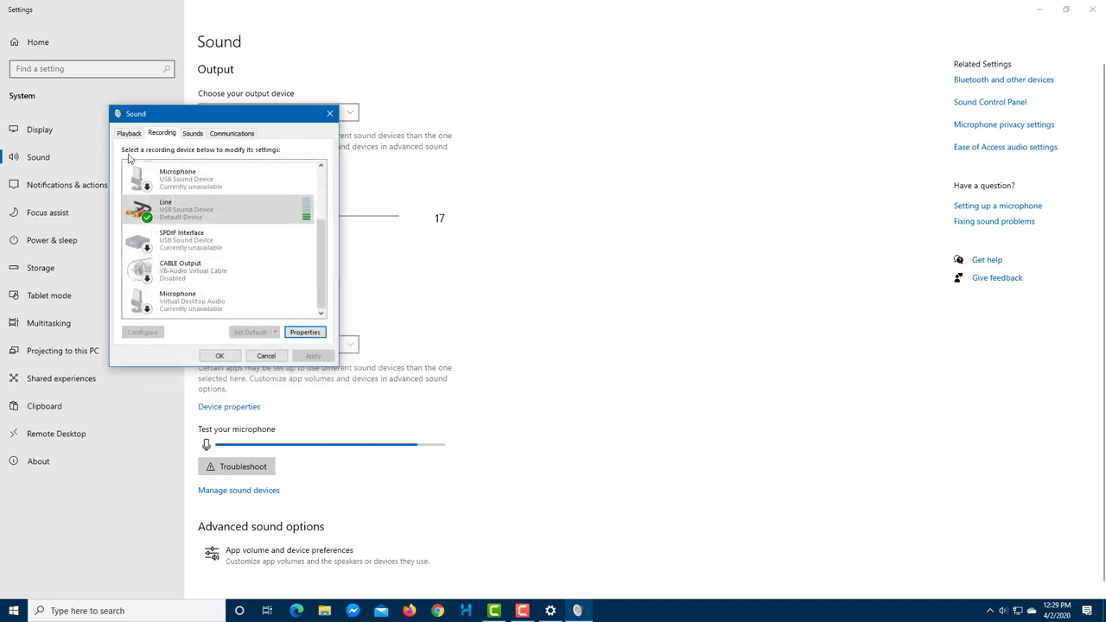
click(128, 134)
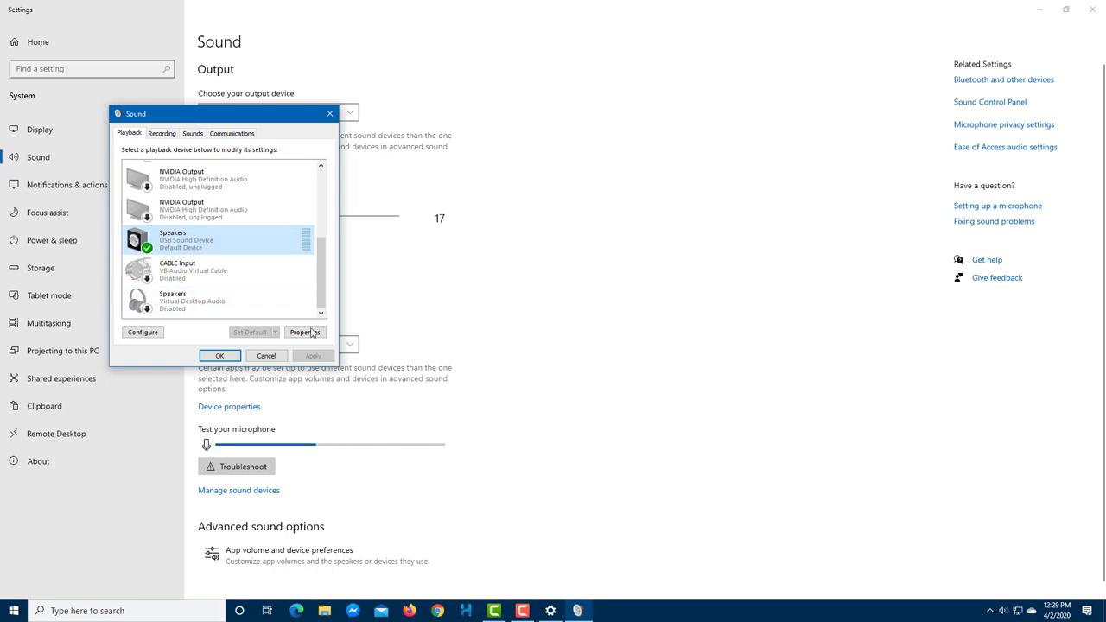
double_click(218, 244)
click(247, 178)
click(204, 178)
click(245, 178)
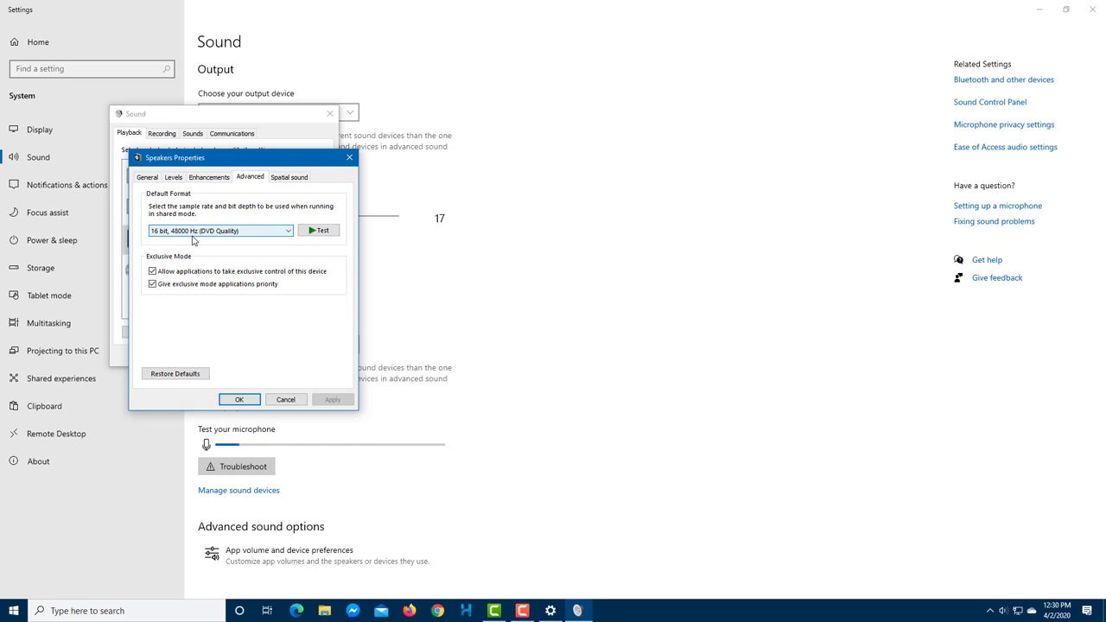
click(350, 160)
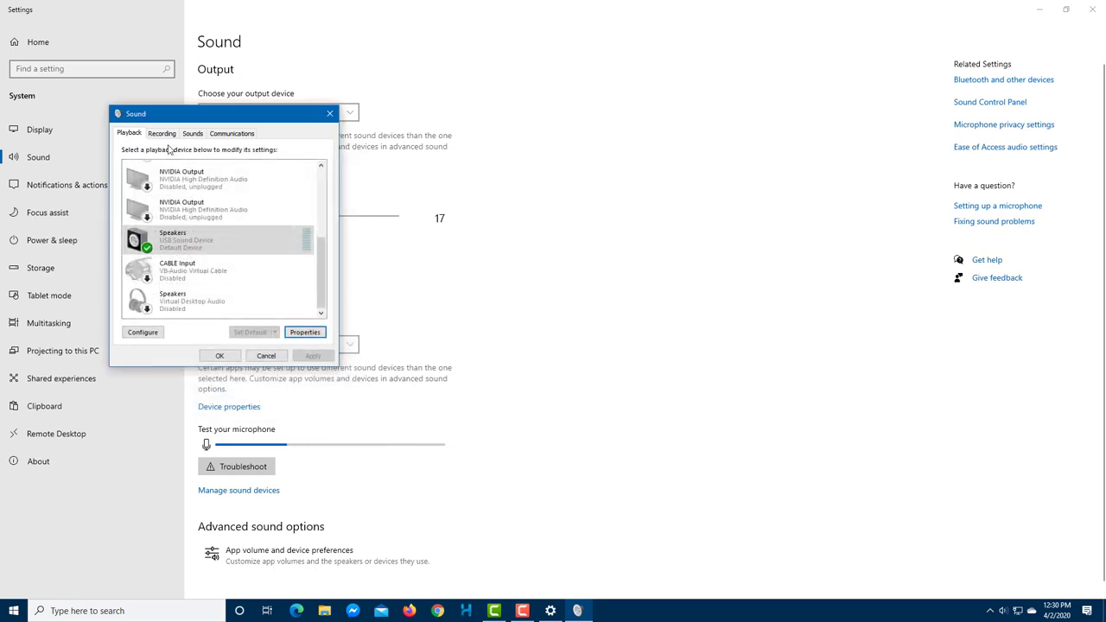
click(161, 133)
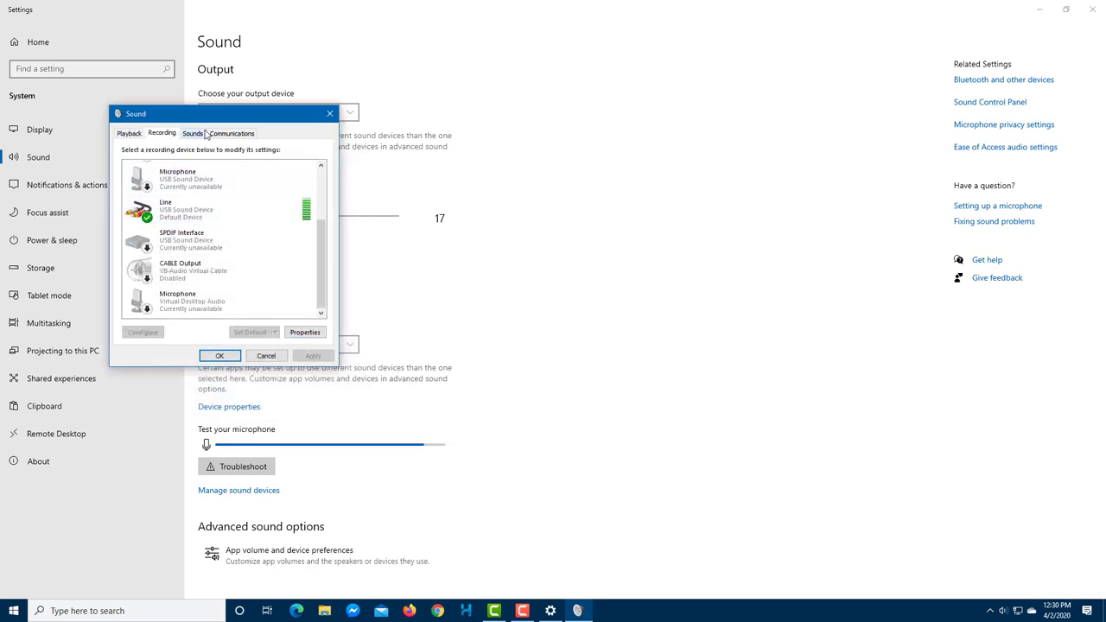
click(204, 135)
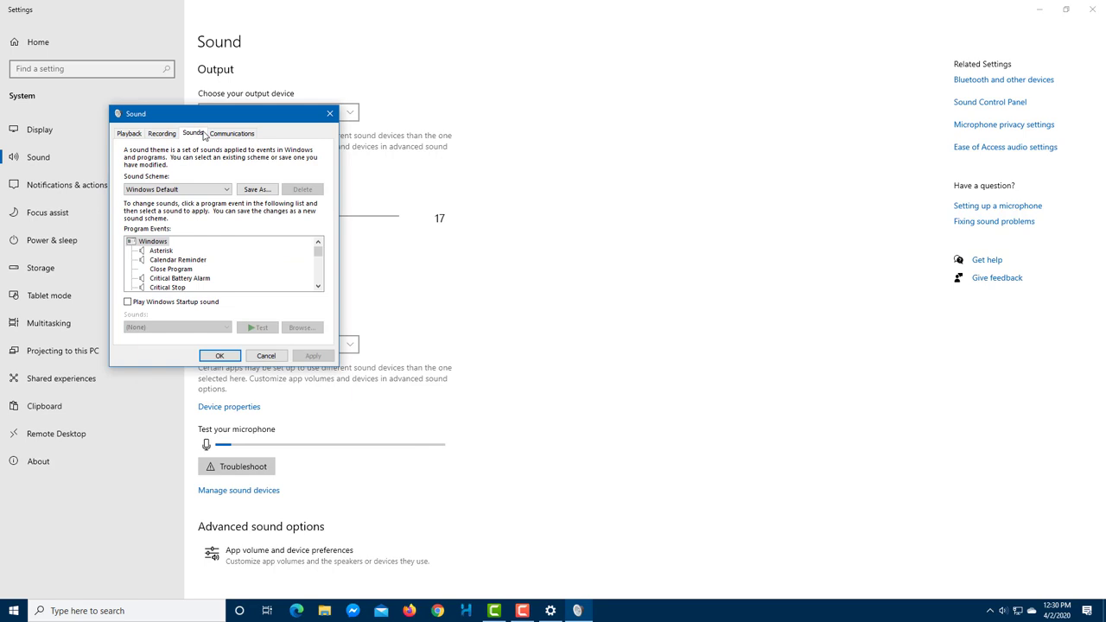
Select the Asterisk event, play its current sound, and keep the Windows Default scheme
click(163, 134)
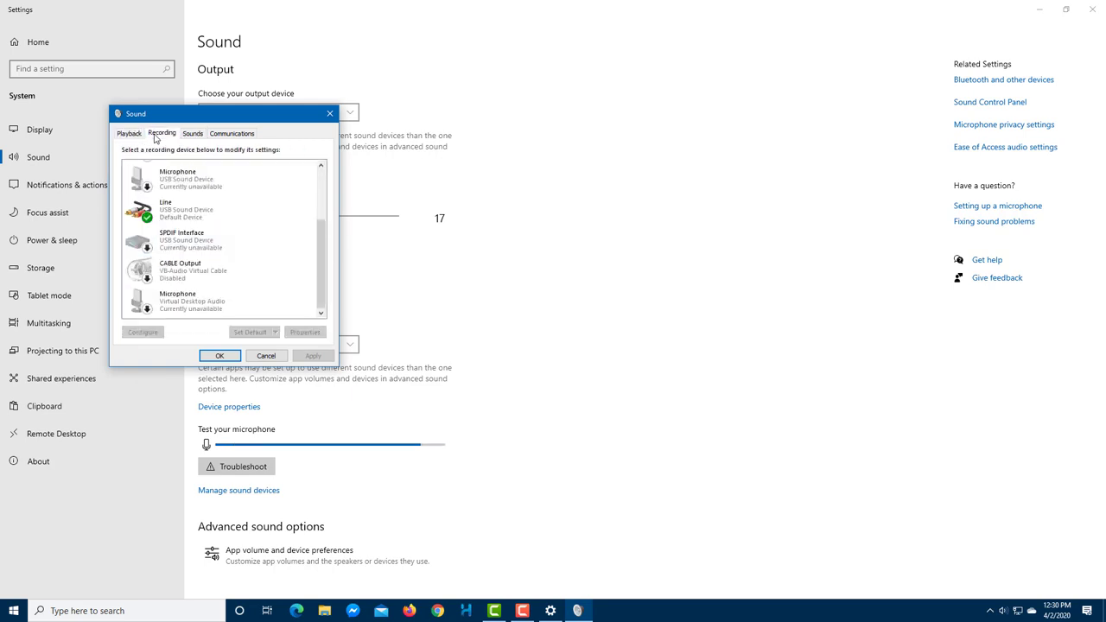
click(189, 136)
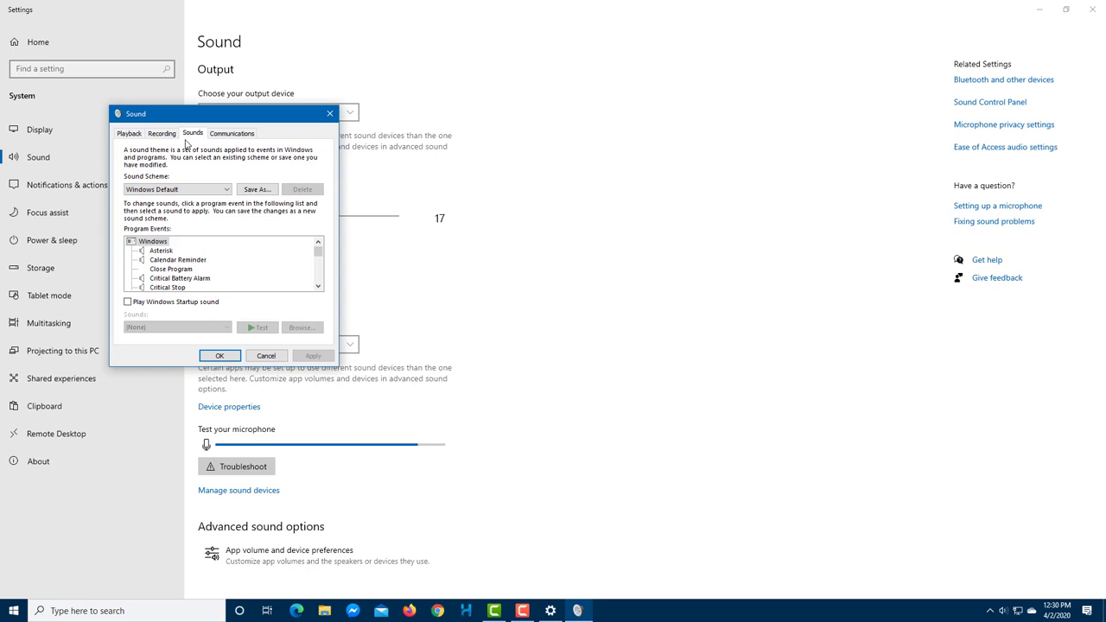
click(163, 252)
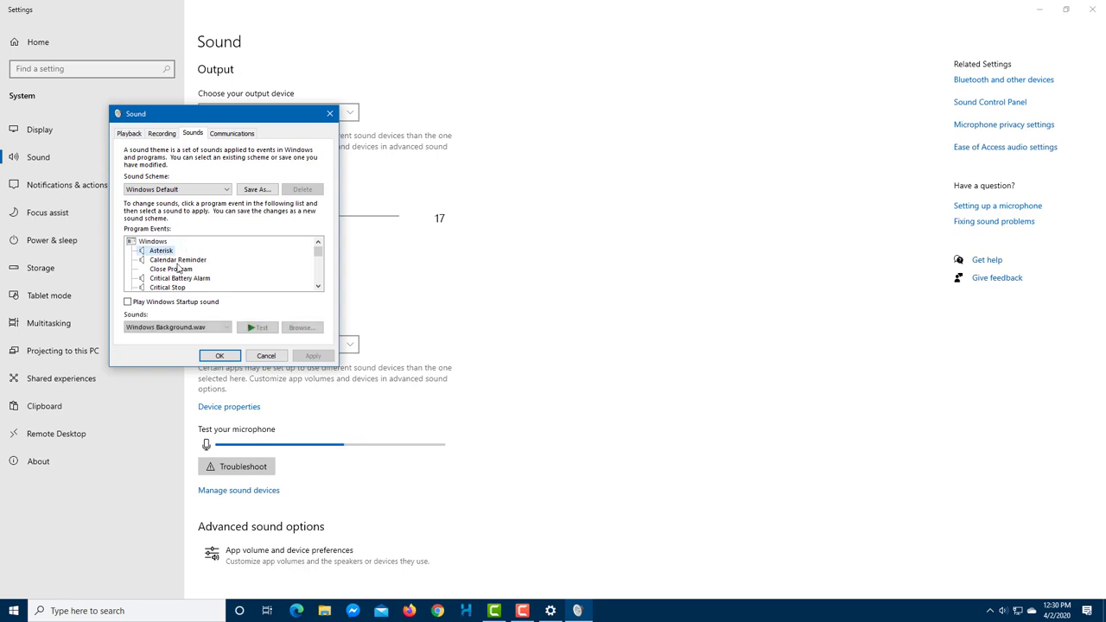
click(257, 332)
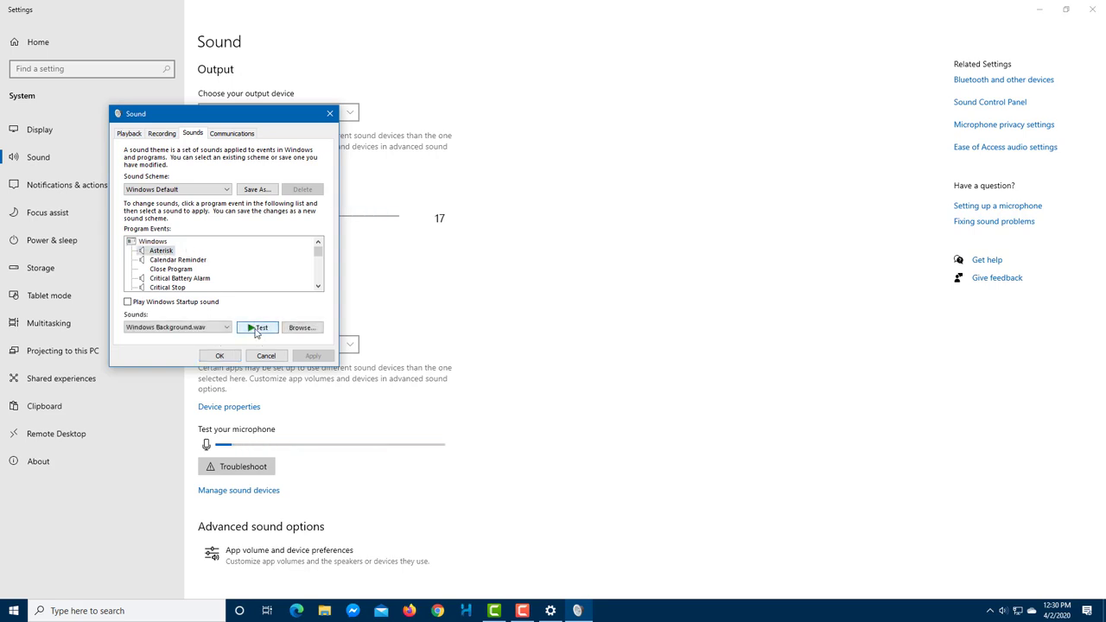
click(205, 191)
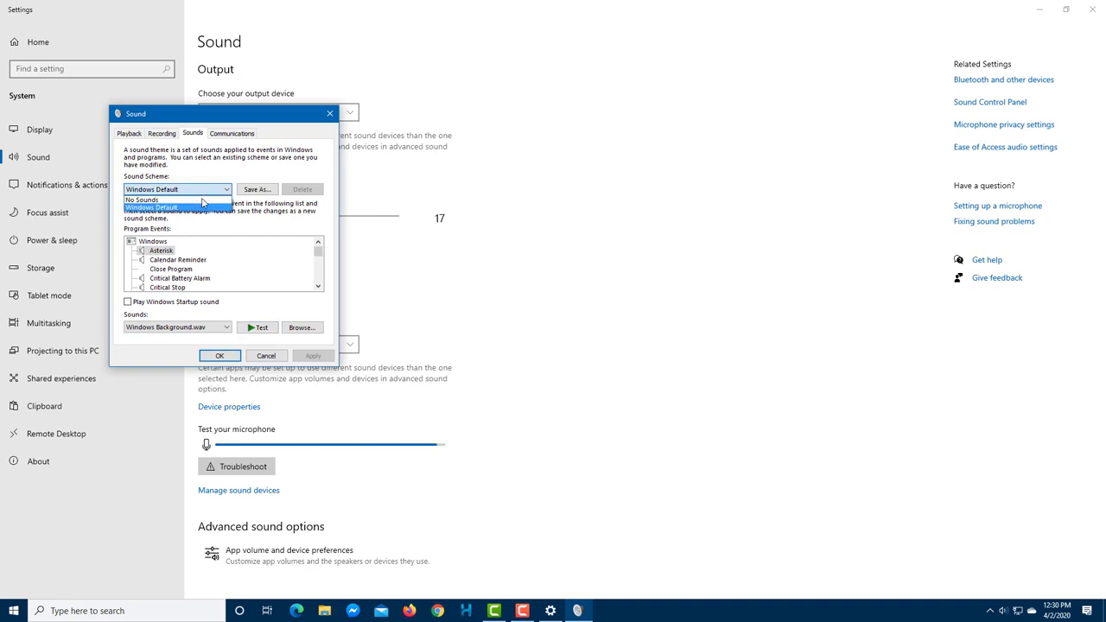
click(398, 208)
Set Asterisk to Windows Logoff Sound.wav, test it, and browse for another sound file
click(228, 327)
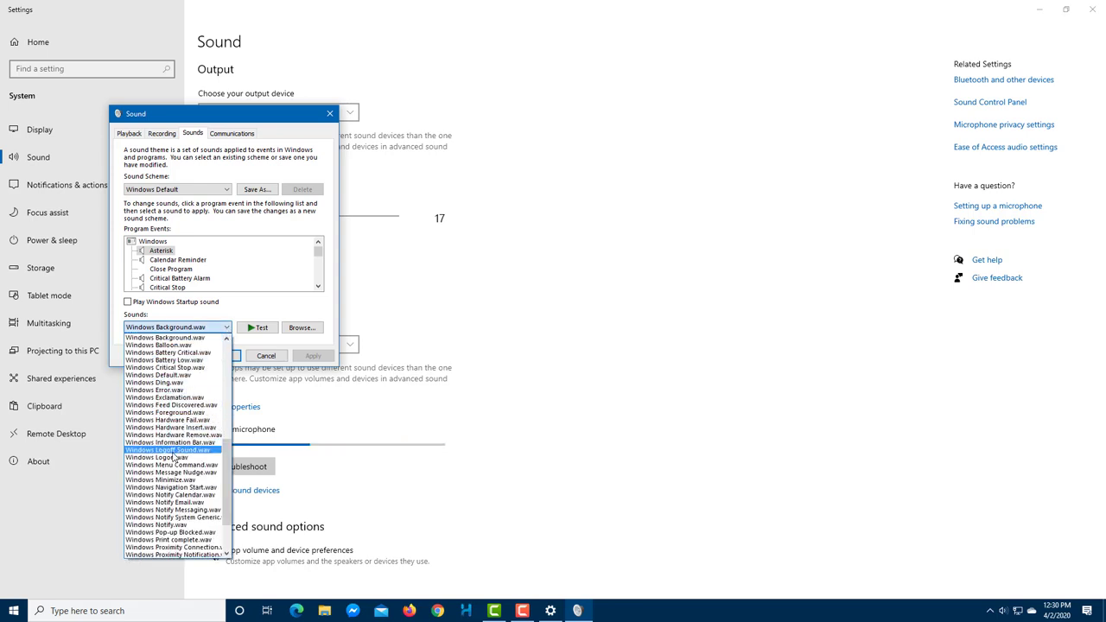
click(173, 449)
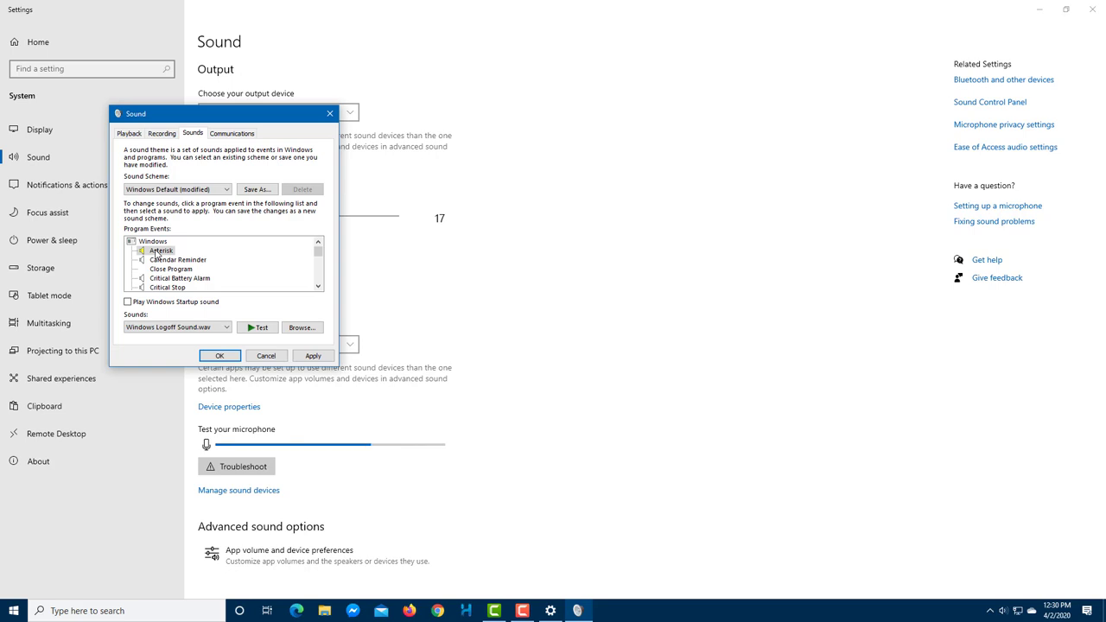
click(249, 329)
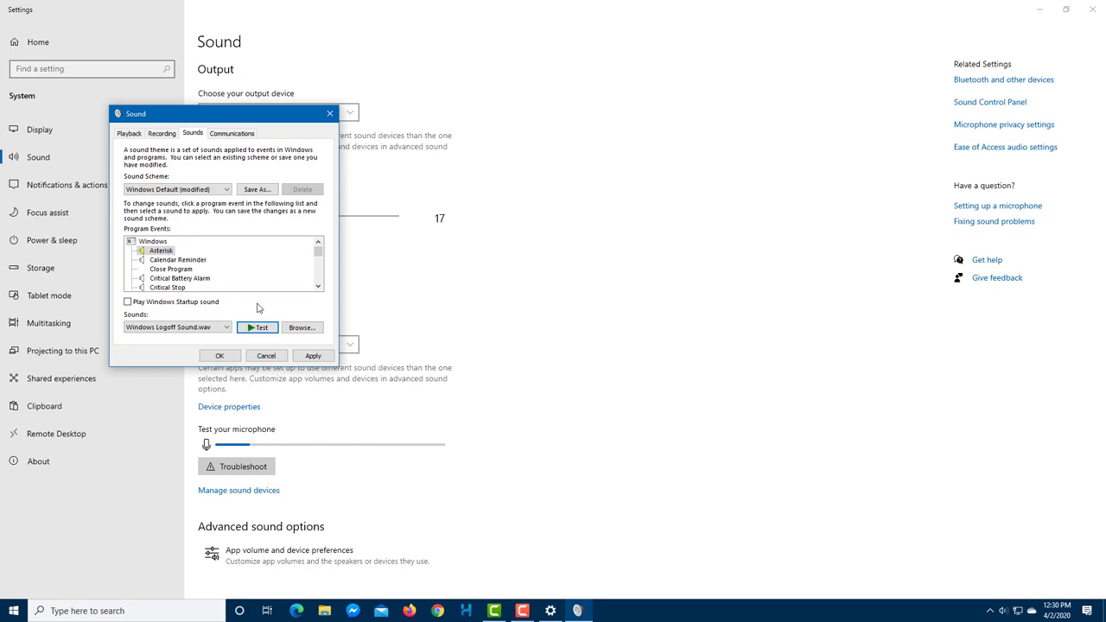
click(291, 329)
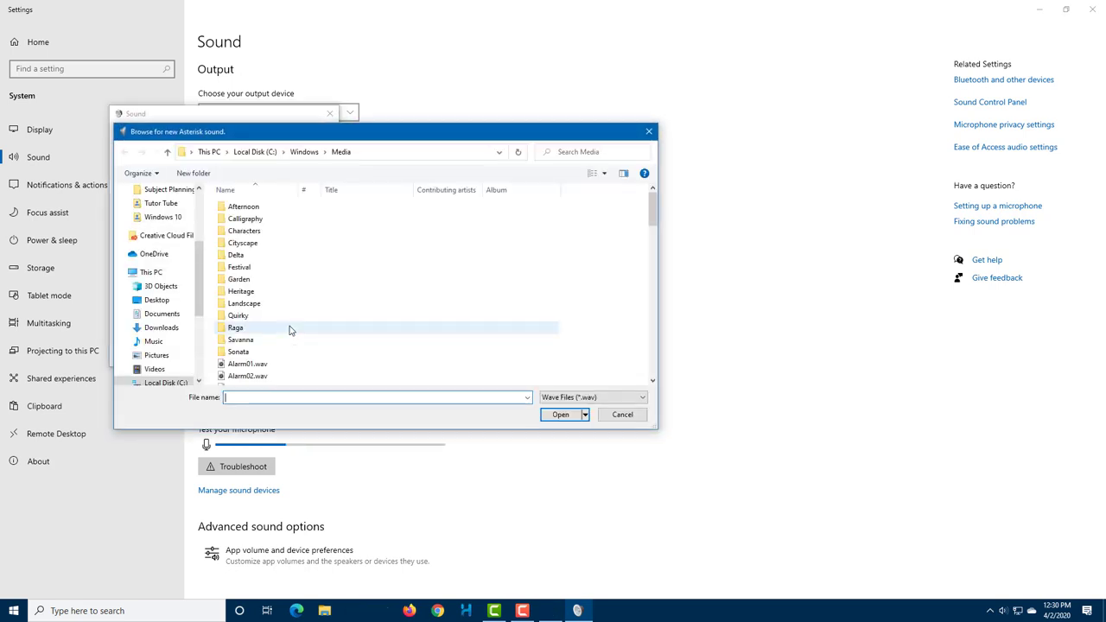
Close the file browser, cancel saving the scheme under a new name, and view communications volume options
click(649, 131)
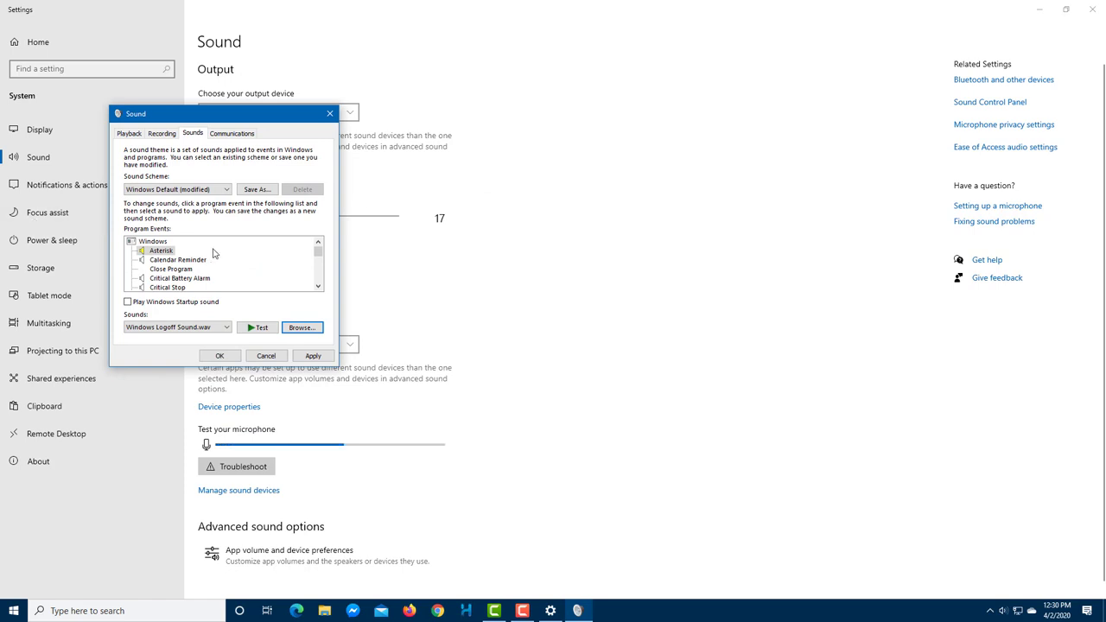
click(258, 189)
click(300, 206)
click(230, 135)
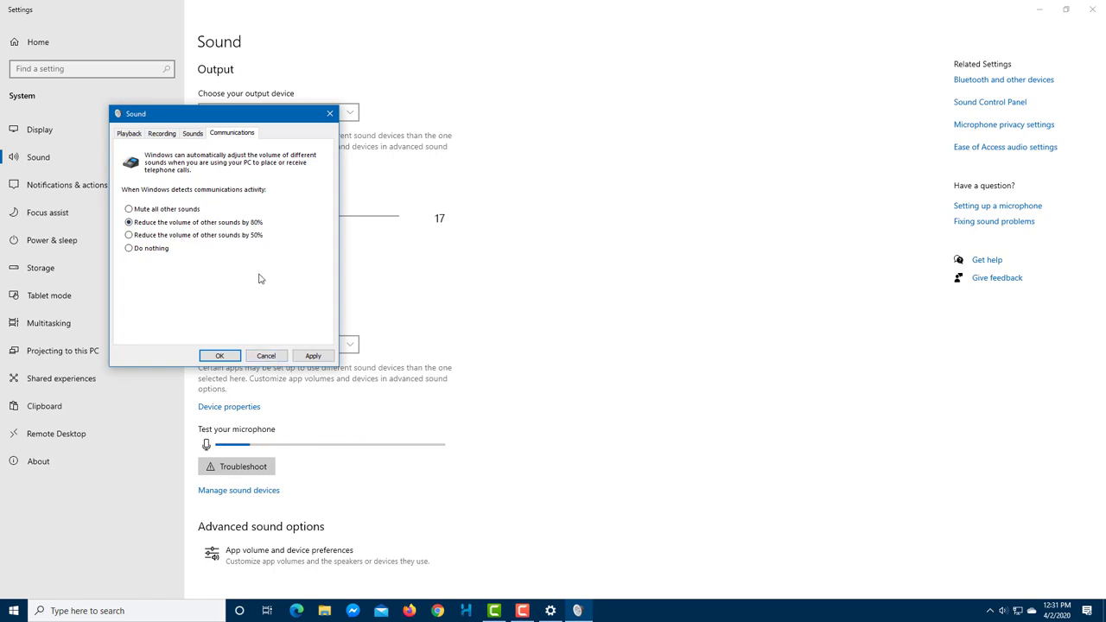
Cancel the Sound window without applying changes and close Settings to reveal the desktop
click(275, 358)
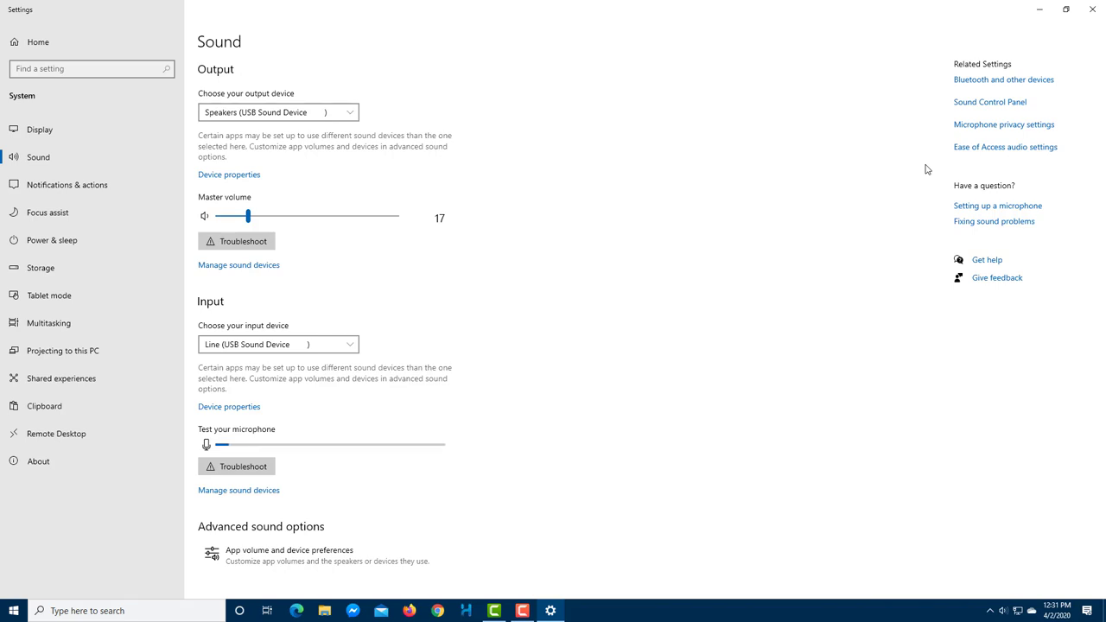
click(1091, 10)
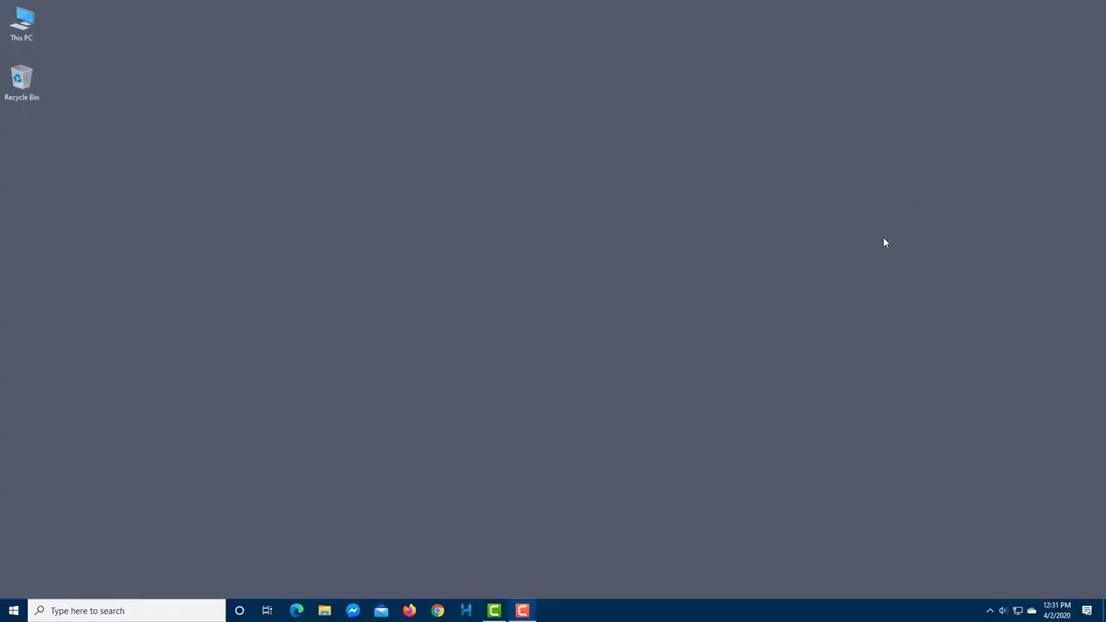